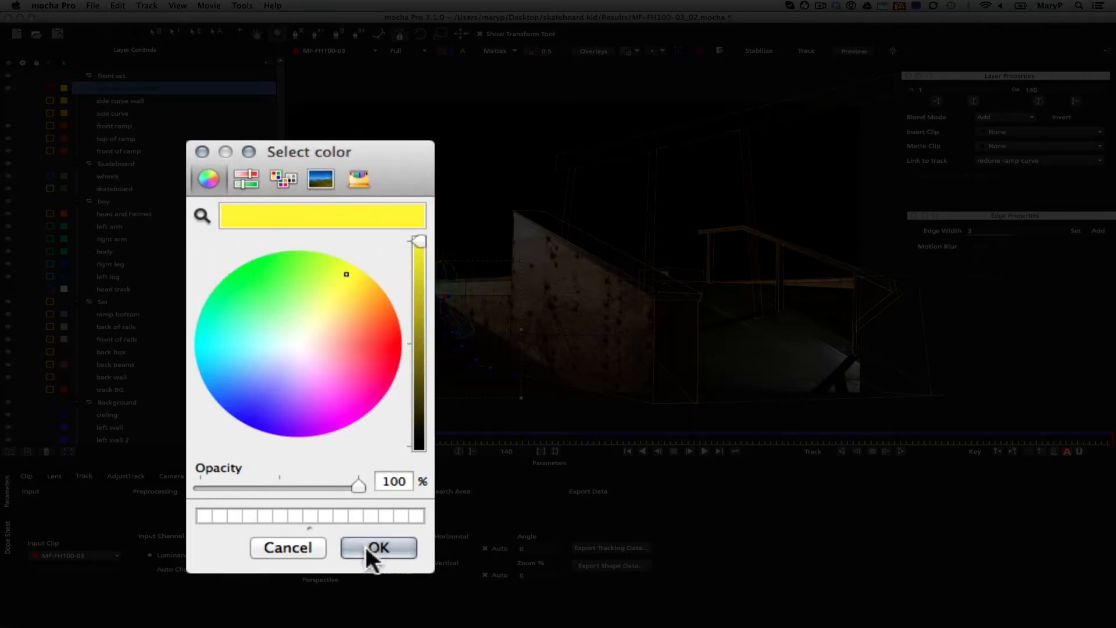
Set the redone ramp curve layer's matte and spline colors to yellow and turn on the matte display
{"action": "left_click", "coordinate": [371, 550]}
{"action": "left_click", "coordinate": [51, 89]}
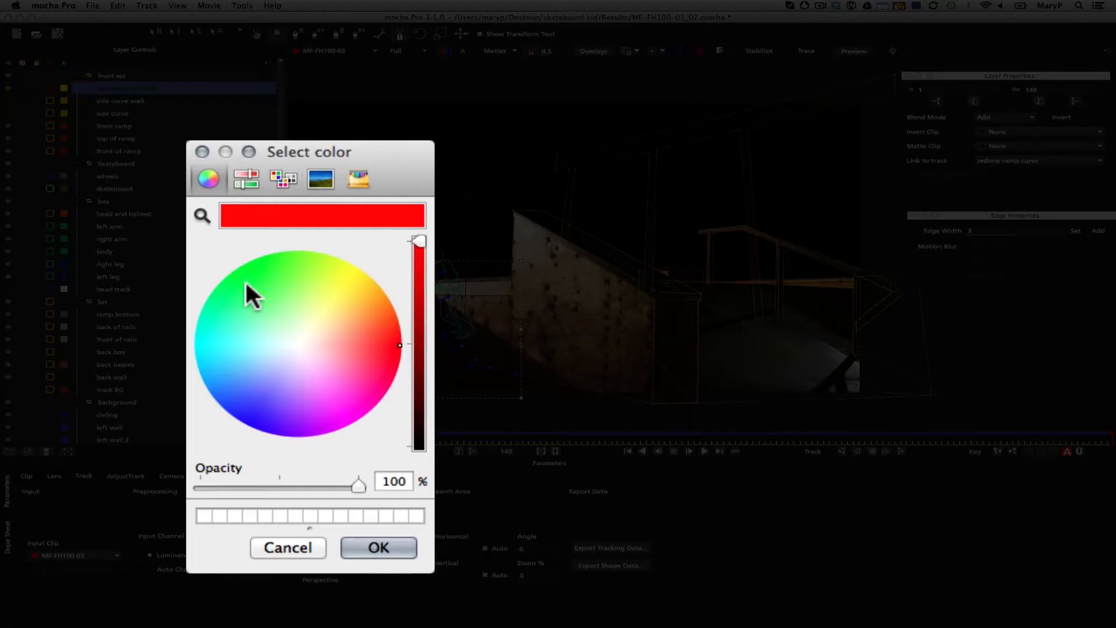
{"action": "left_click", "coordinate": [332, 274]}
{"action": "left_click", "coordinate": [355, 544]}
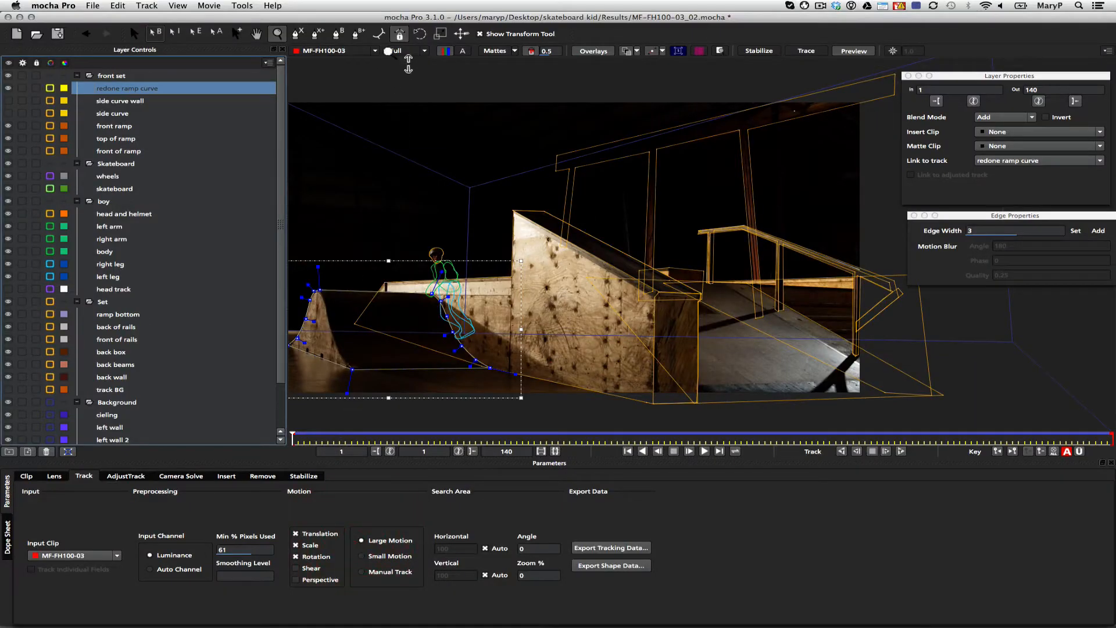
{"action": "left_click", "coordinate": [495, 51]}
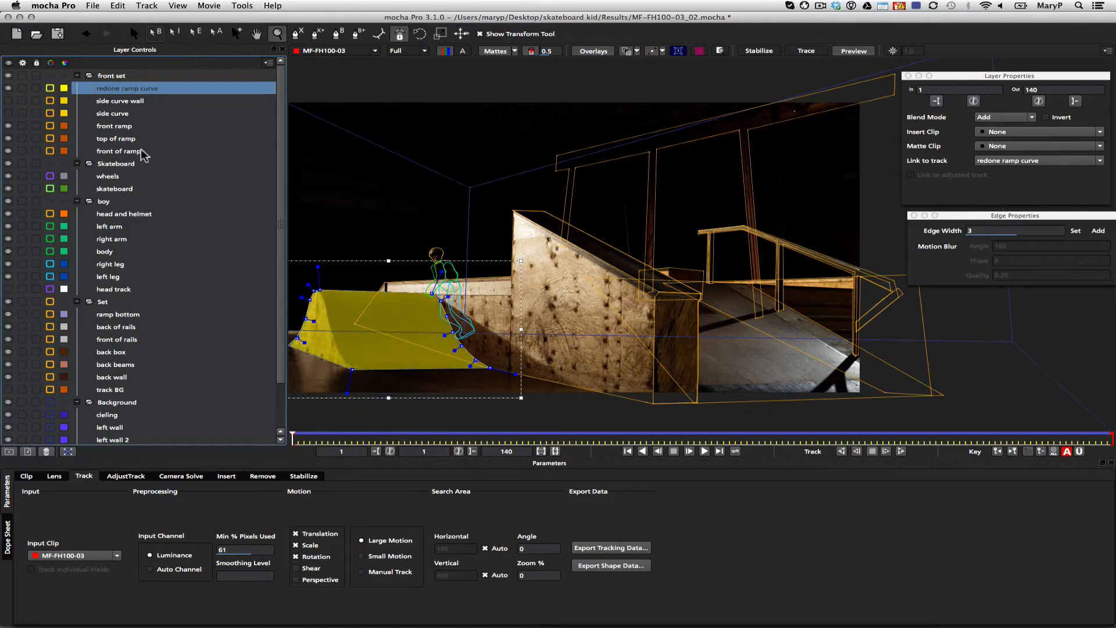
Try a red matte color on the redone ramp curve layer
{"action": "left_click", "coordinate": [64, 89]}
{"action": "left_click", "coordinate": [382, 352]}
{"action": "left_click", "coordinate": [379, 548]}
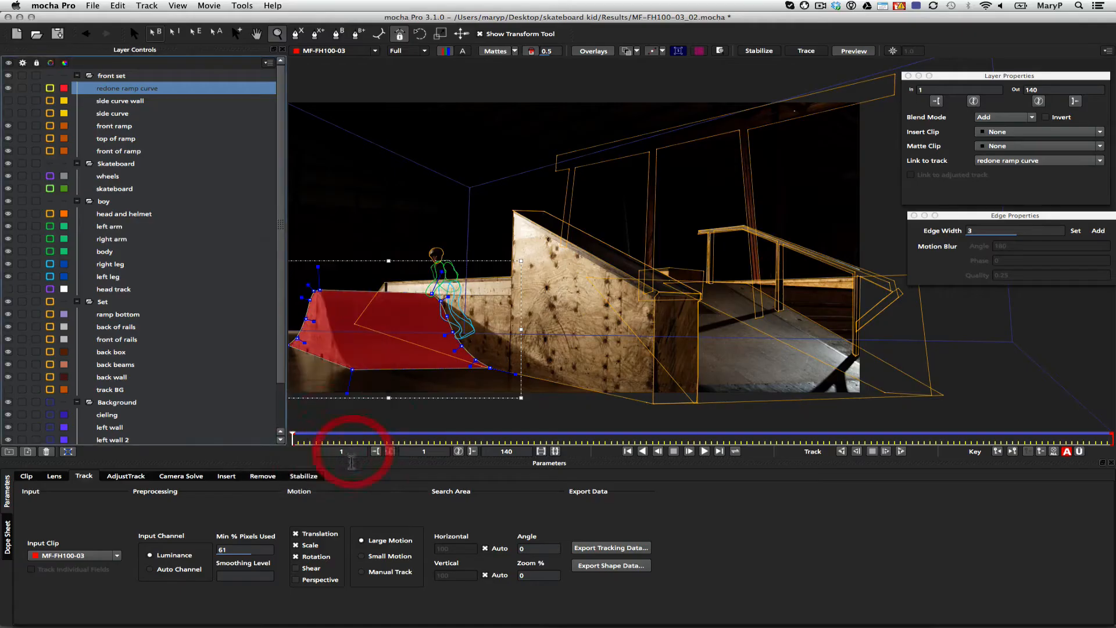
Change the redone ramp curve layer's matte color to a golden yellow
{"action": "left_click", "coordinate": [64, 89]}
{"action": "left_click", "coordinate": [364, 273]}
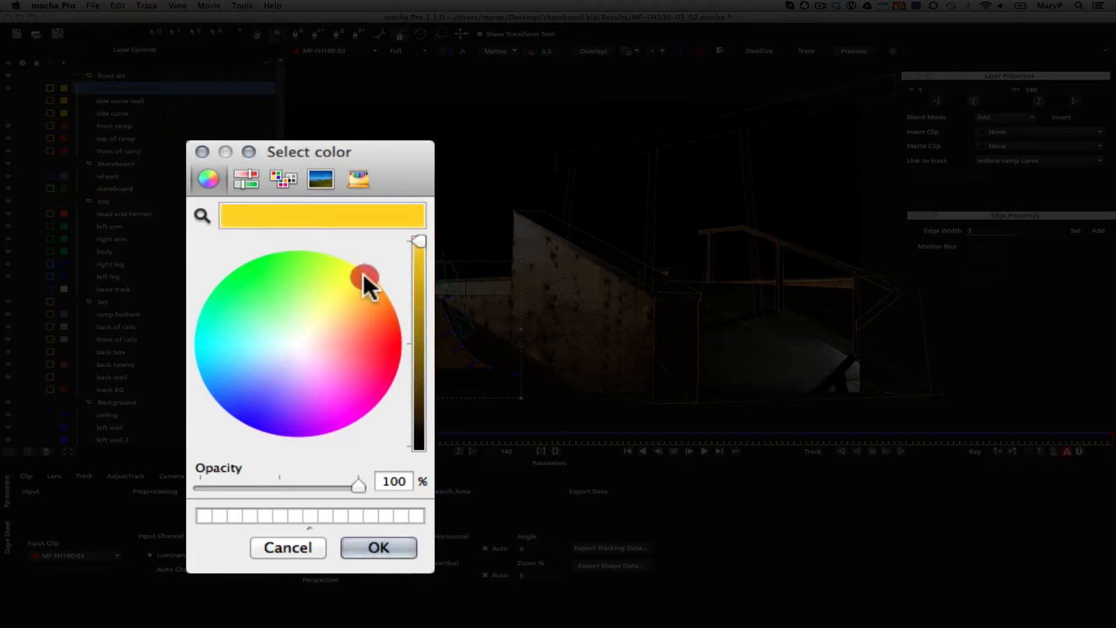
{"action": "left_click", "coordinate": [375, 550]}
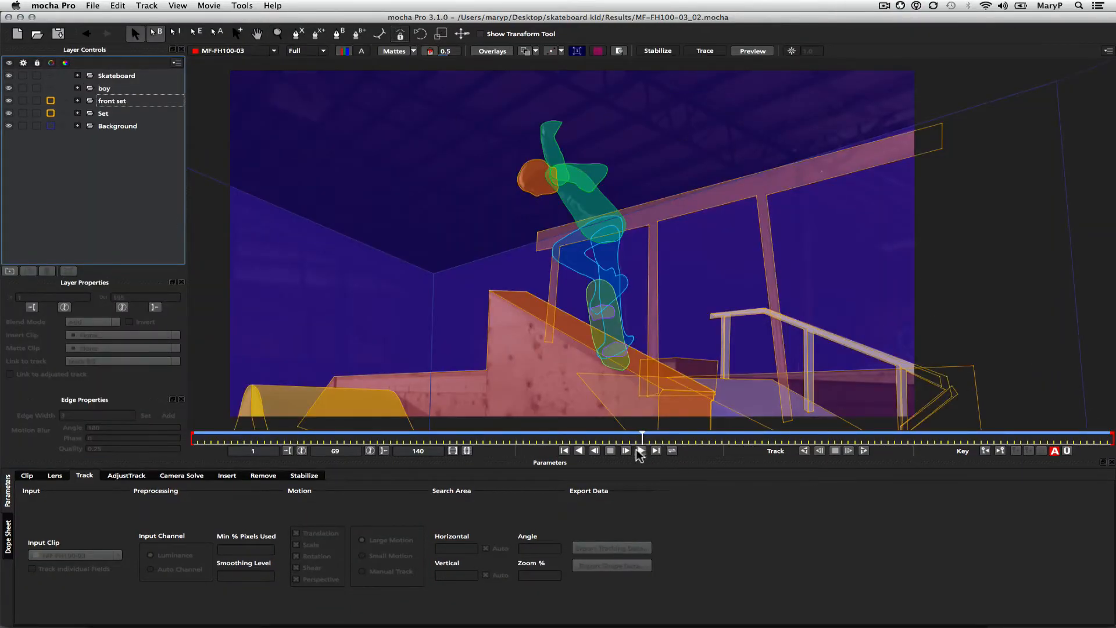
Play the clip from frame 1 to review the colored mattes, stop near the end and return to frame 1
{"action": "left_click_drag", "start_coordinate": [641, 437], "coordinate": [151, 436]}
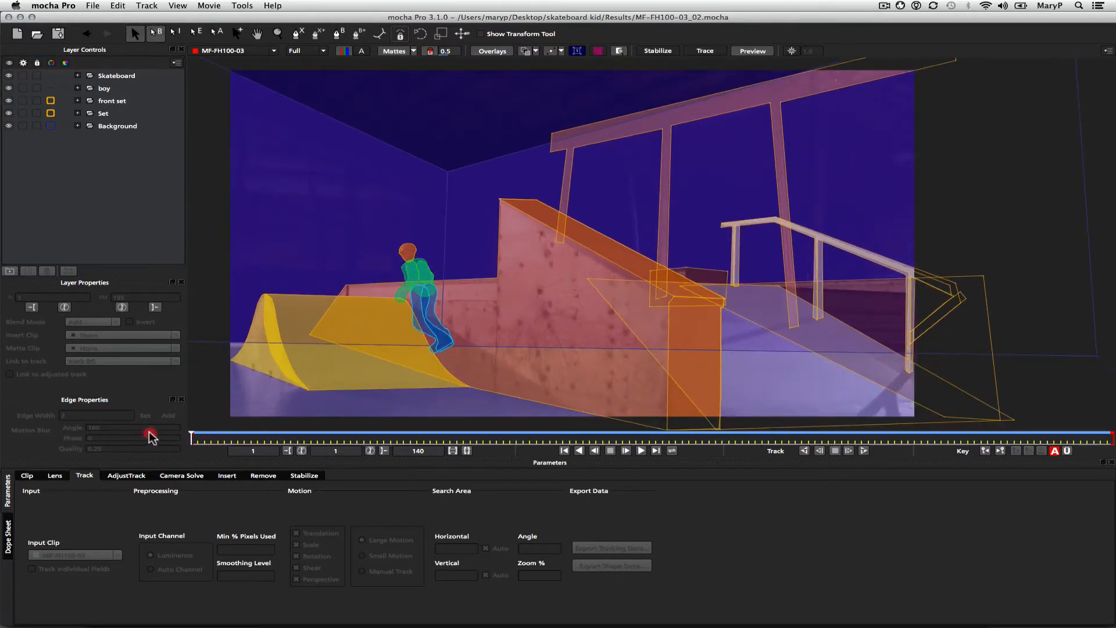
{"action": "left_click", "coordinate": [641, 450]}
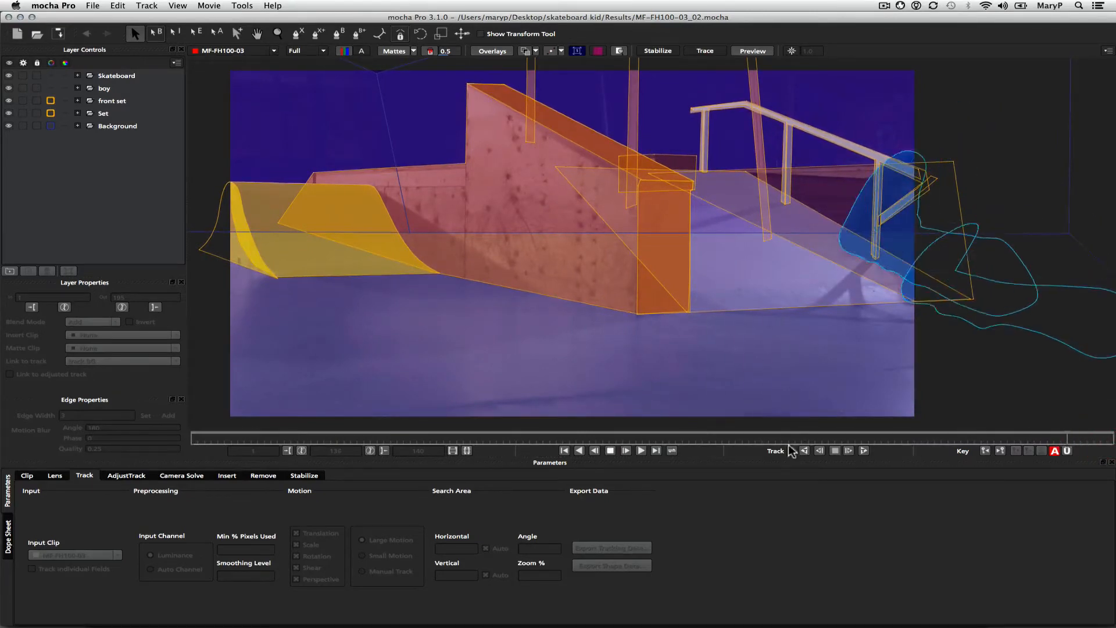
{"action": "left_click", "coordinate": [611, 452]}
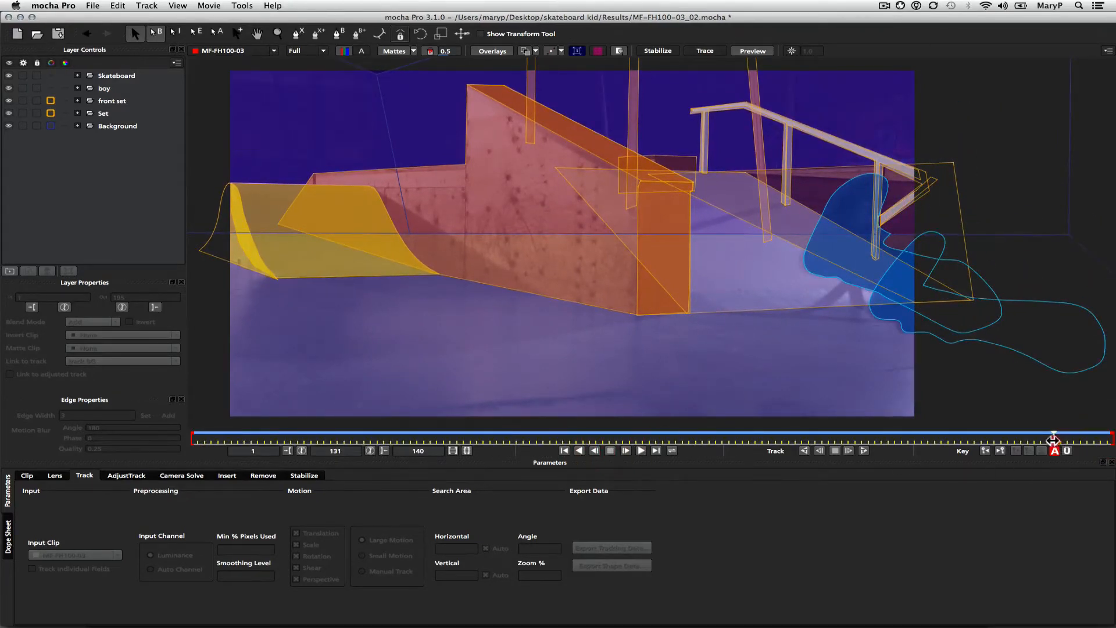
{"action": "left_click_drag", "start_coordinate": [867, 433], "coordinate": [161, 376]}
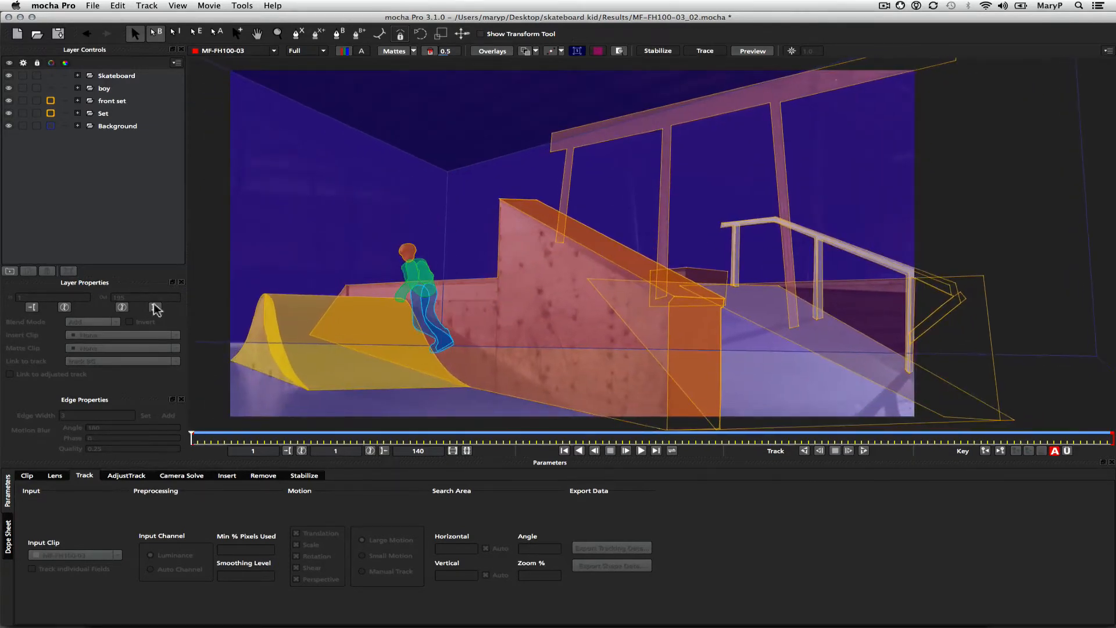
Expand the Background, Set, front set, boy and Skateboard layer groups to list their layers
{"action": "left_click", "coordinate": [77, 126]}
{"action": "left_click", "coordinate": [78, 113]}
{"action": "left_click", "coordinate": [78, 101]}
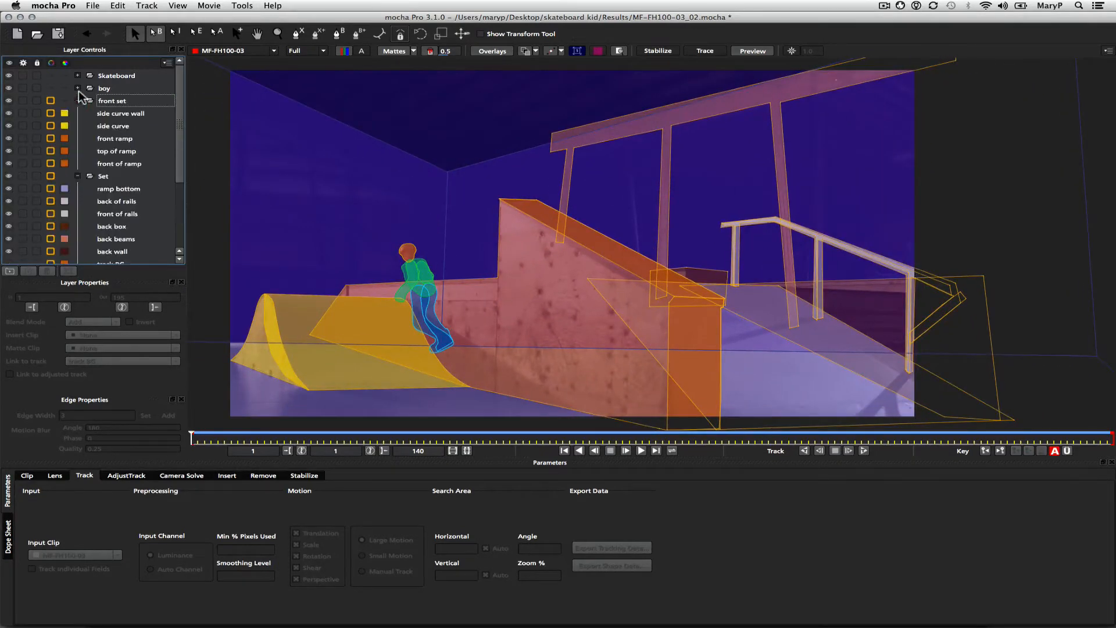
{"action": "left_click", "coordinate": [78, 88]}
Toggle the visibility of the Background and Set groups off and back on to check their mattes
{"action": "left_click_drag", "start_coordinate": [180, 82], "coordinate": [172, 209]}
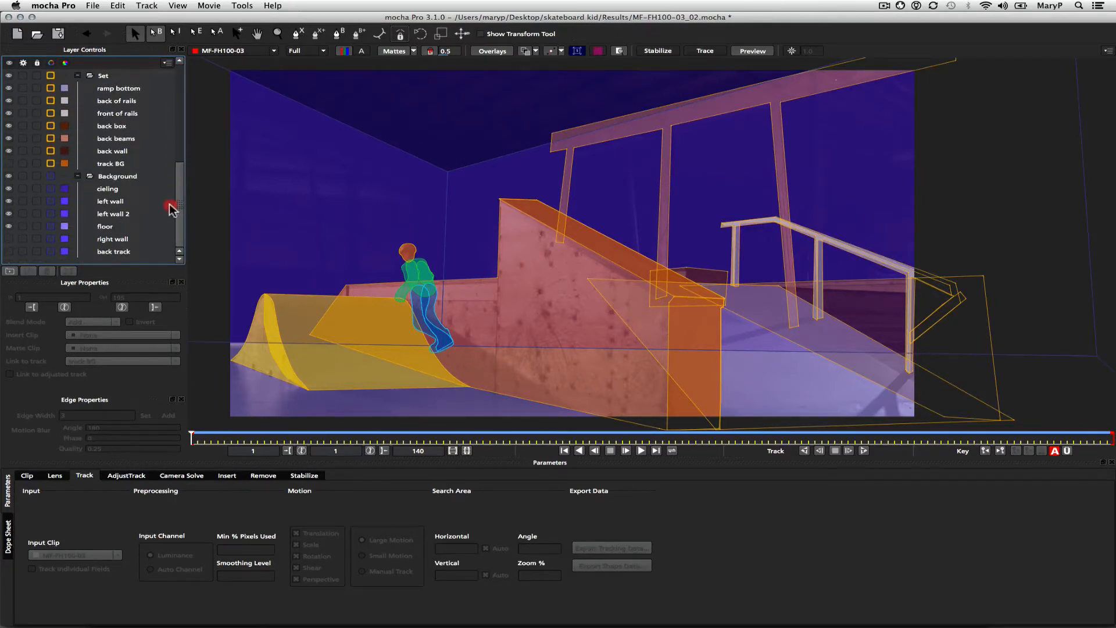
{"action": "left_click", "coordinate": [125, 180]}
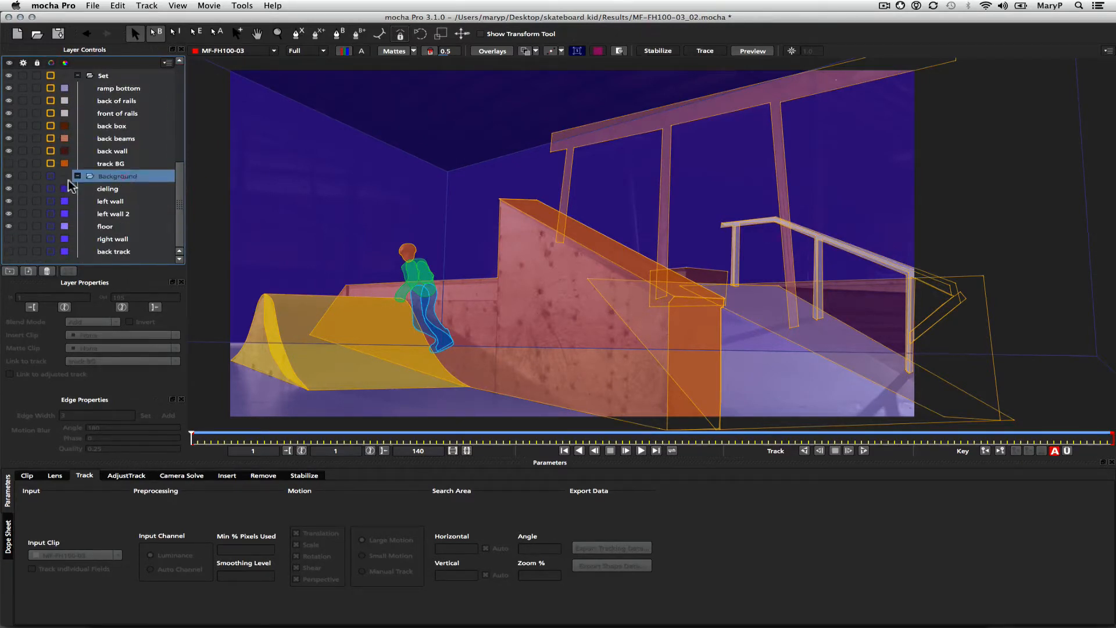
{"action": "left_click", "coordinate": [9, 176]}
{"action": "left_click", "coordinate": [9, 176]}
{"action": "left_click_drag", "start_coordinate": [187, 189], "coordinate": [187, 142]}
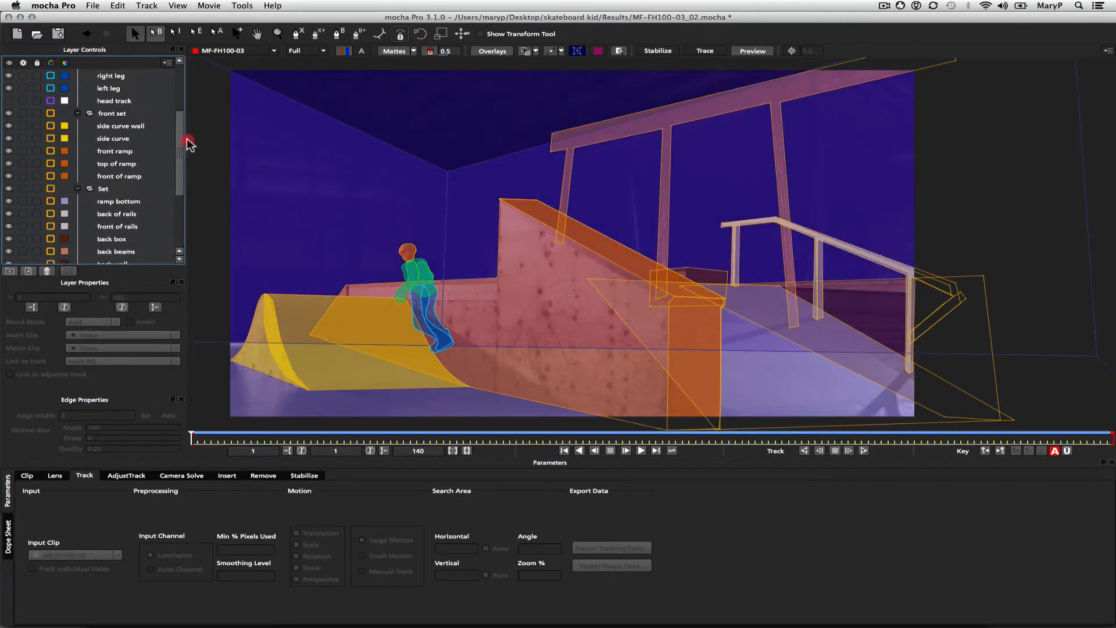
{"action": "left_click", "coordinate": [9, 189]}
{"action": "left_click", "coordinate": [9, 188]}
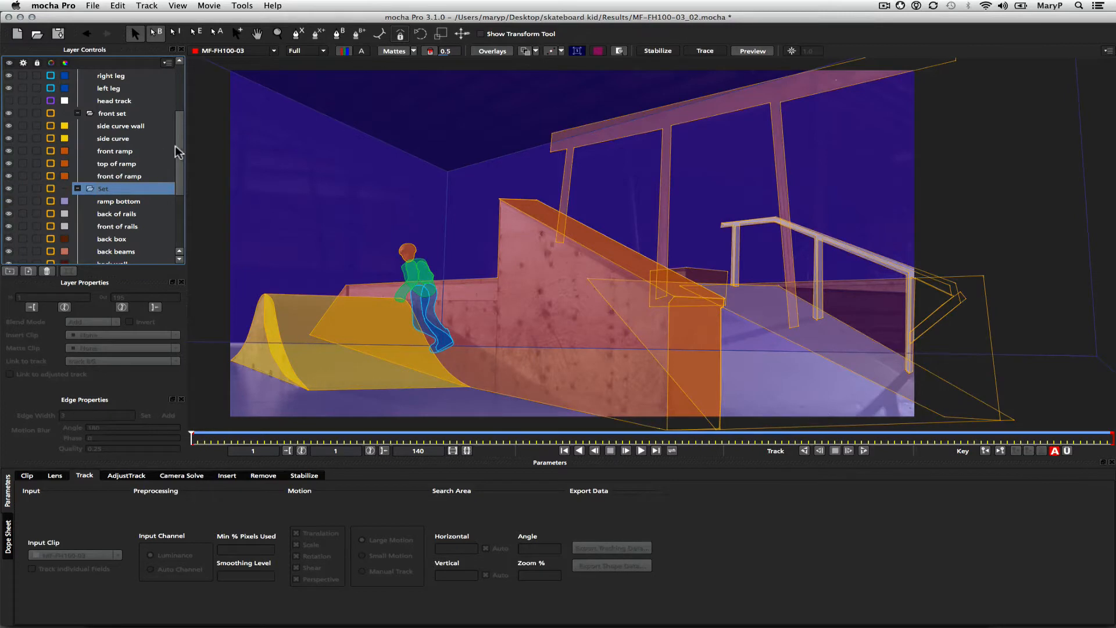
Toggle the visibility of the front set, boy and Skateboard groups to check their mattes, and go to frame 65
{"action": "left_click_drag", "start_coordinate": [177, 152], "coordinate": [179, 100]}
{"action": "left_click", "coordinate": [9, 214]}
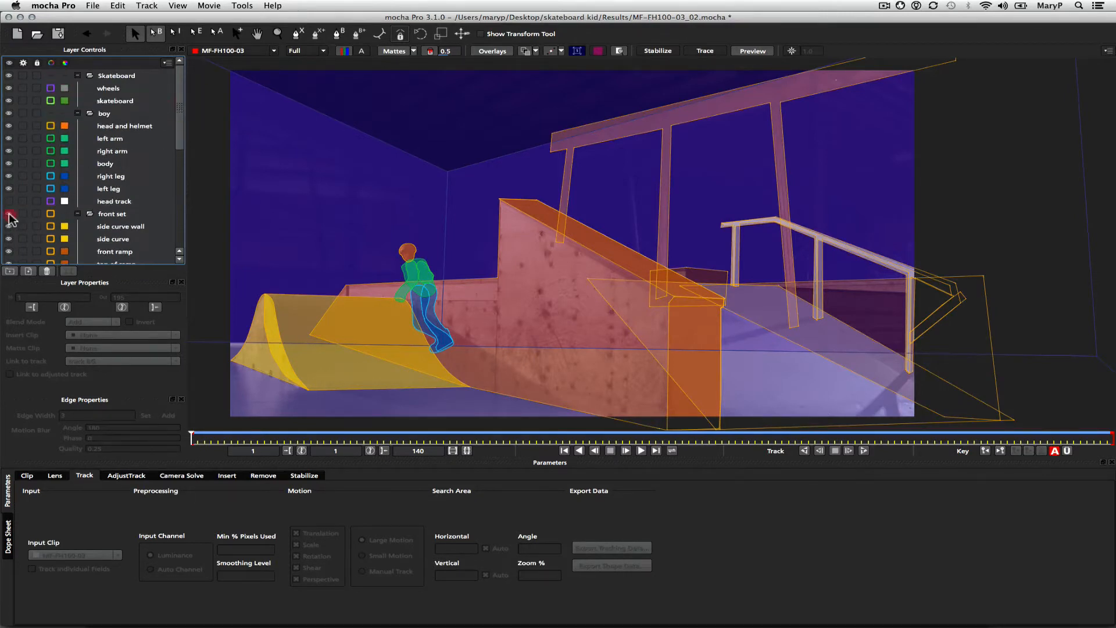
{"action": "left_click", "coordinate": [10, 214]}
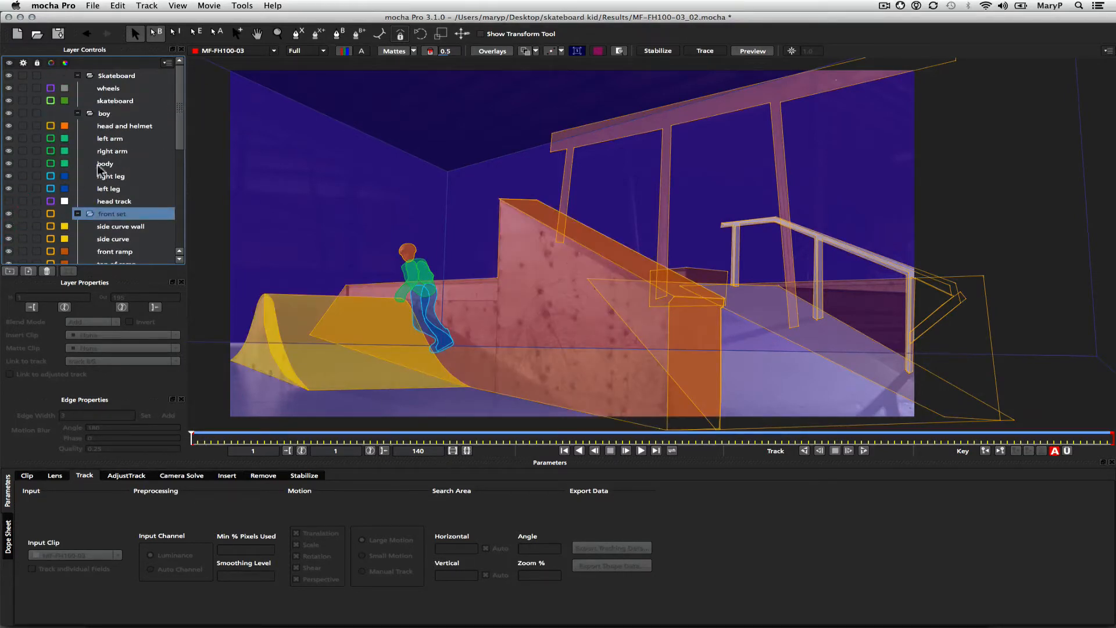
{"action": "left_click", "coordinate": [9, 114]}
{"action": "left_click", "coordinate": [9, 114]}
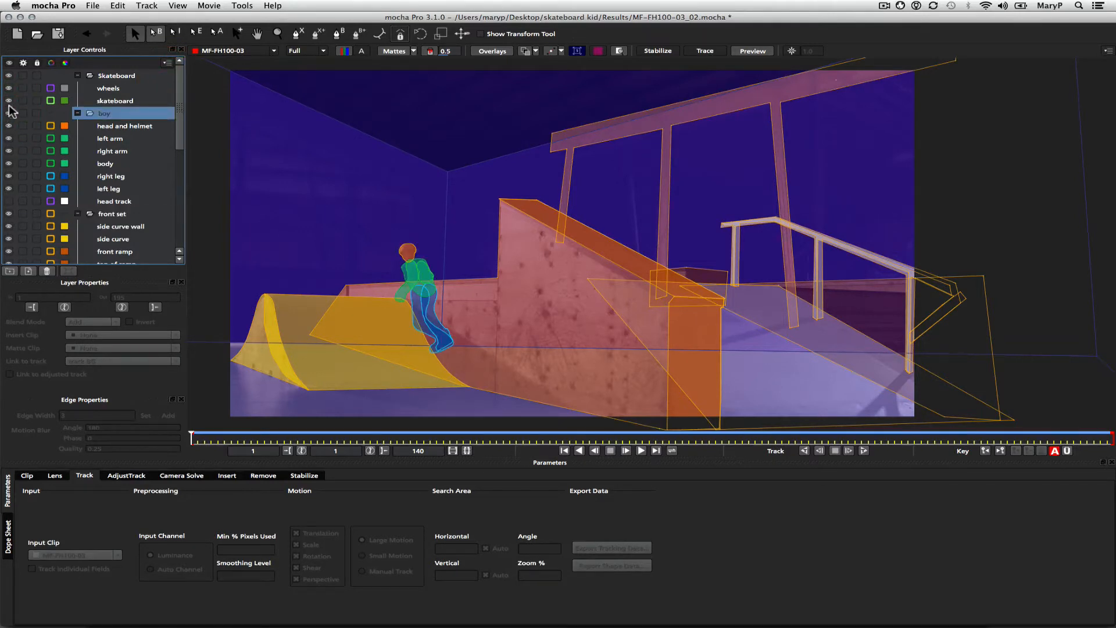
{"action": "left_click", "coordinate": [10, 76]}
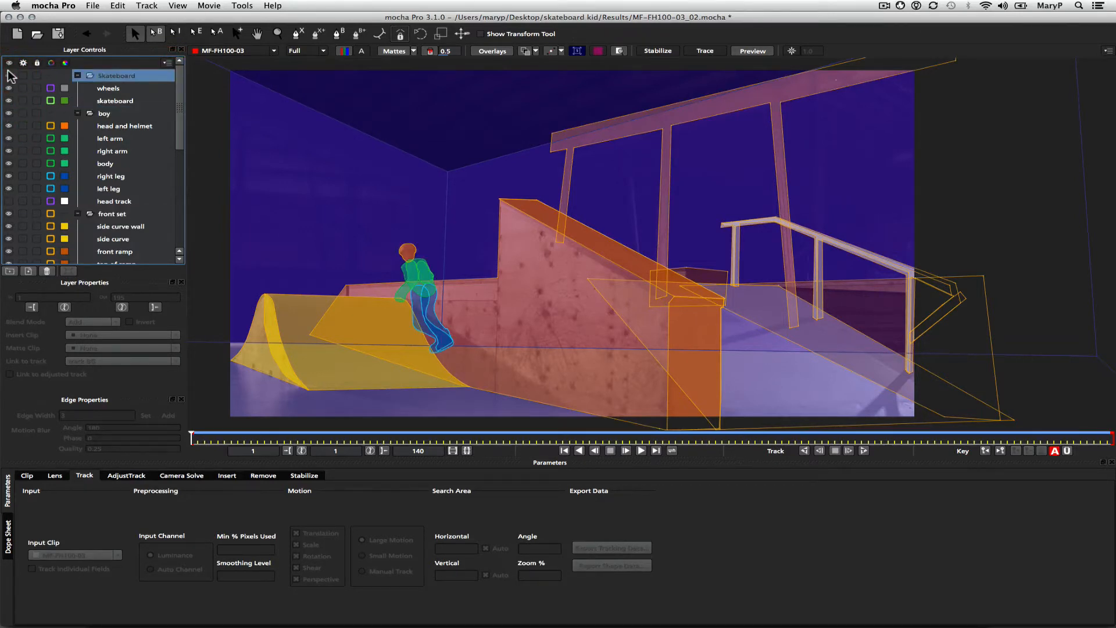
{"action": "left_click", "coordinate": [617, 437]}
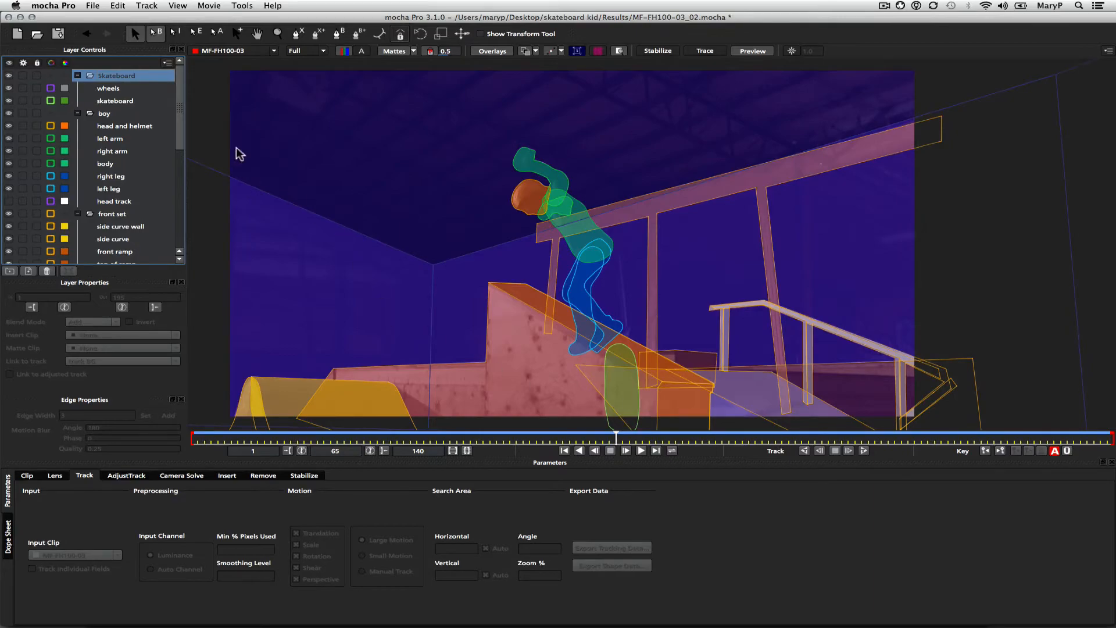
Export rendered shapes of all visible layers, colorized by matte color, to the QuickTime movie MF-FH100-03_02_colormattes.mov with Photo - JPEG compression at 24 fps
{"action": "left_click", "coordinate": [93, 7]}
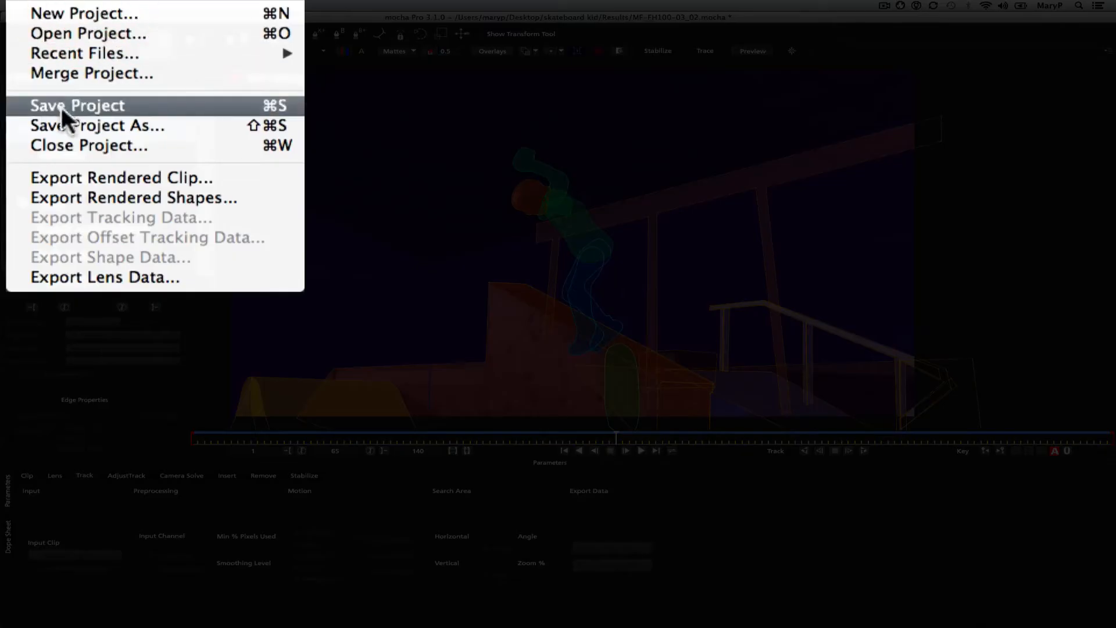
{"action": "left_click", "coordinate": [79, 197]}
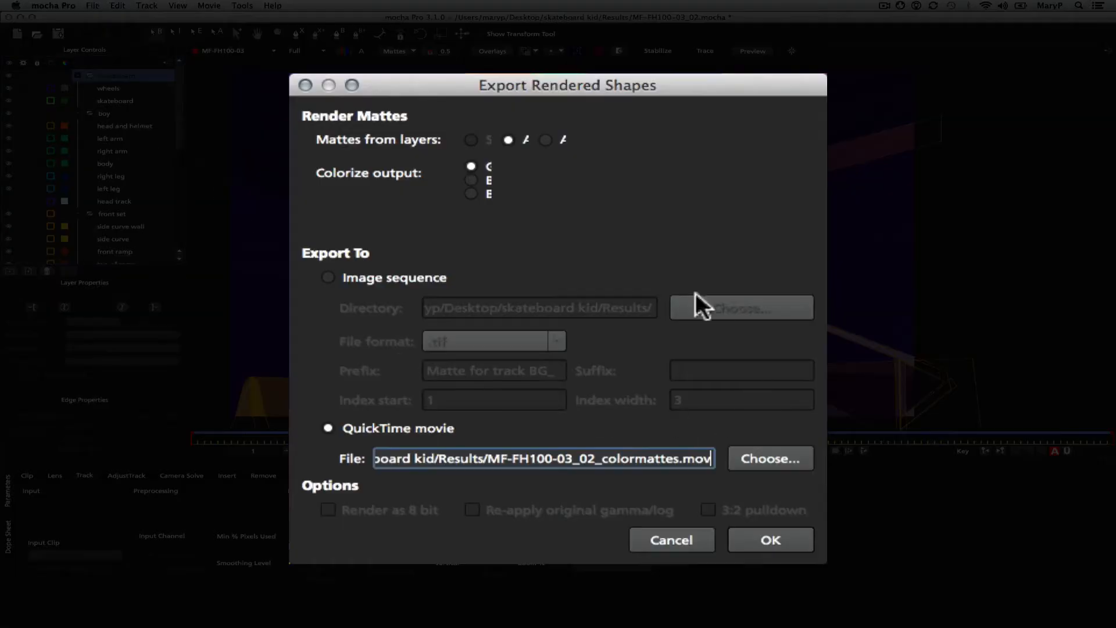
{"action": "left_click", "coordinate": [472, 194]}
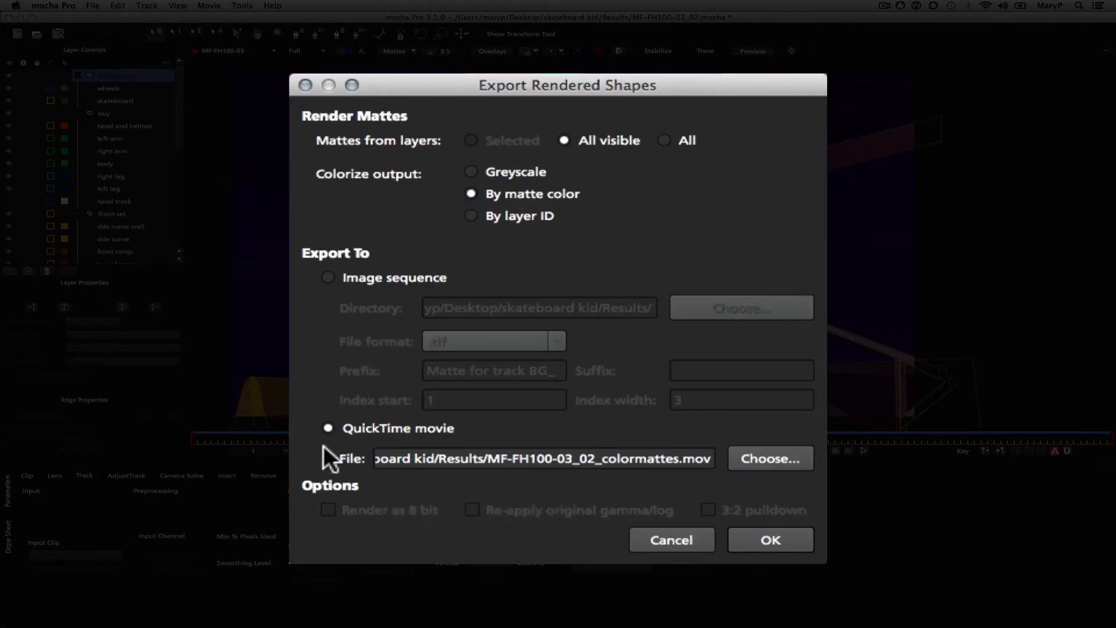
{"action": "left_click", "coordinate": [765, 542]}
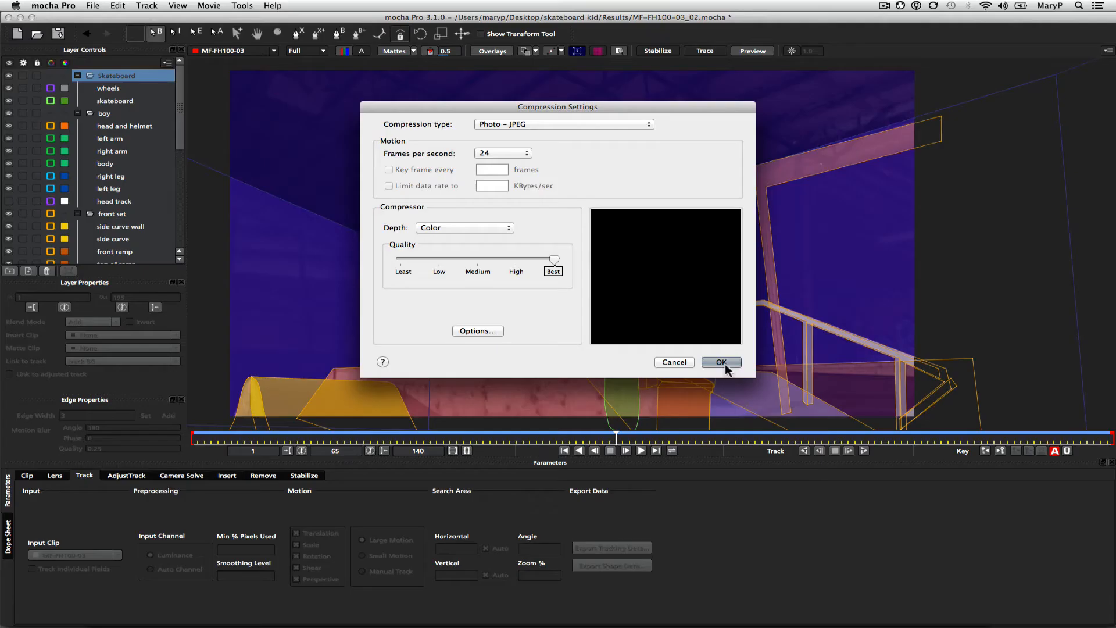
{"action": "left_click", "coordinate": [885, 522]}
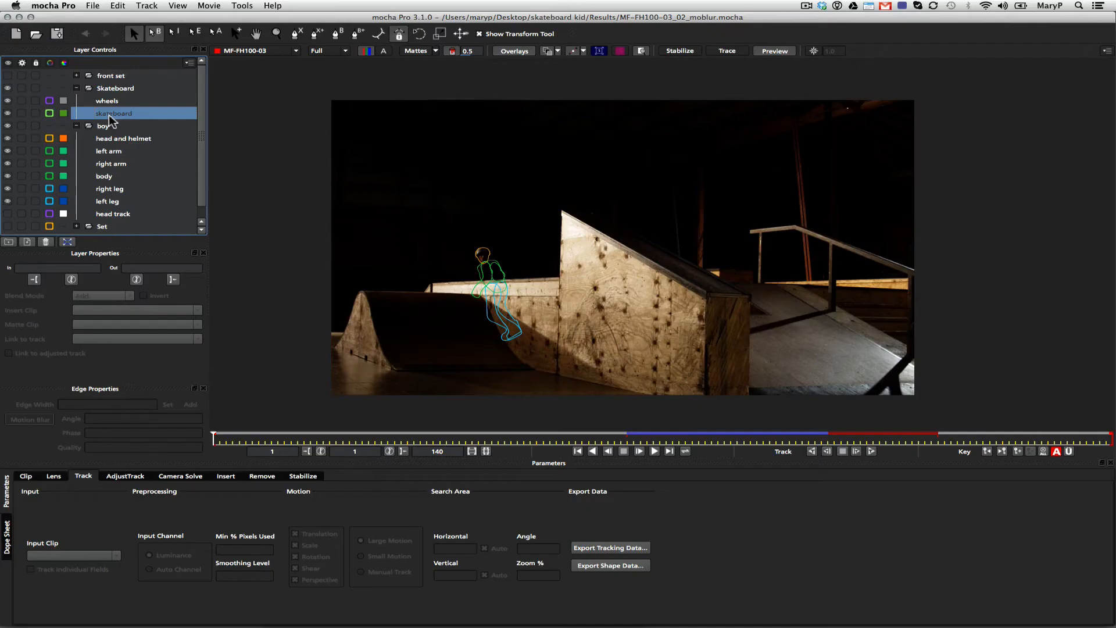
Select the head and helmet layer and set up a greyscale rendered shapes export of all visible layers to the QuickTime movie mattes_boy_motionblur
{"action": "left_click", "coordinate": [477, 259]}
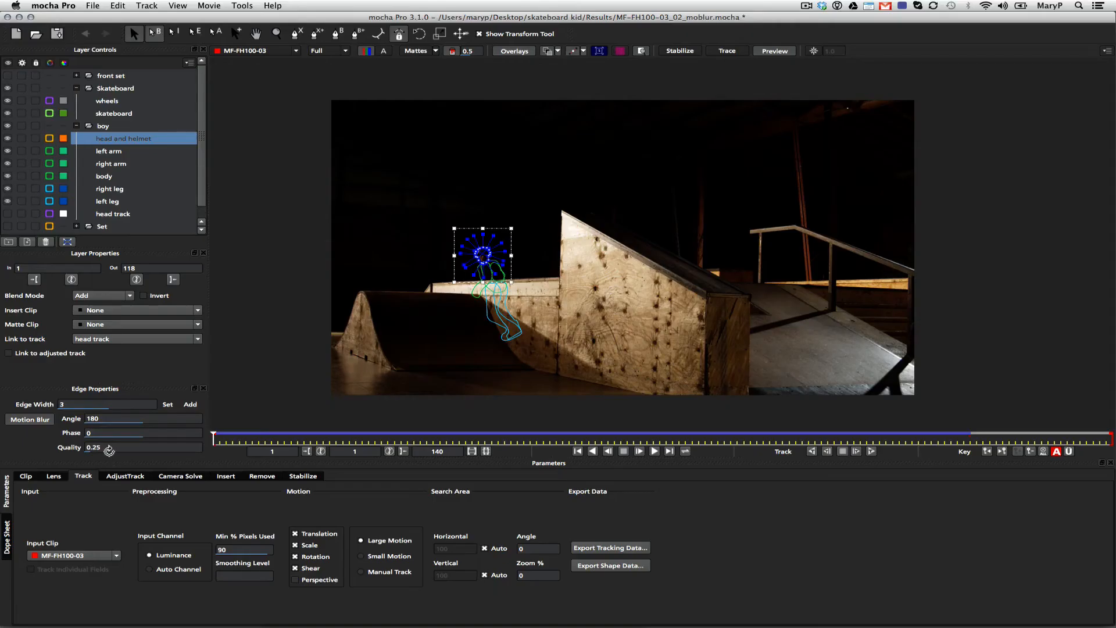
{"action": "left_click", "coordinate": [93, 6]}
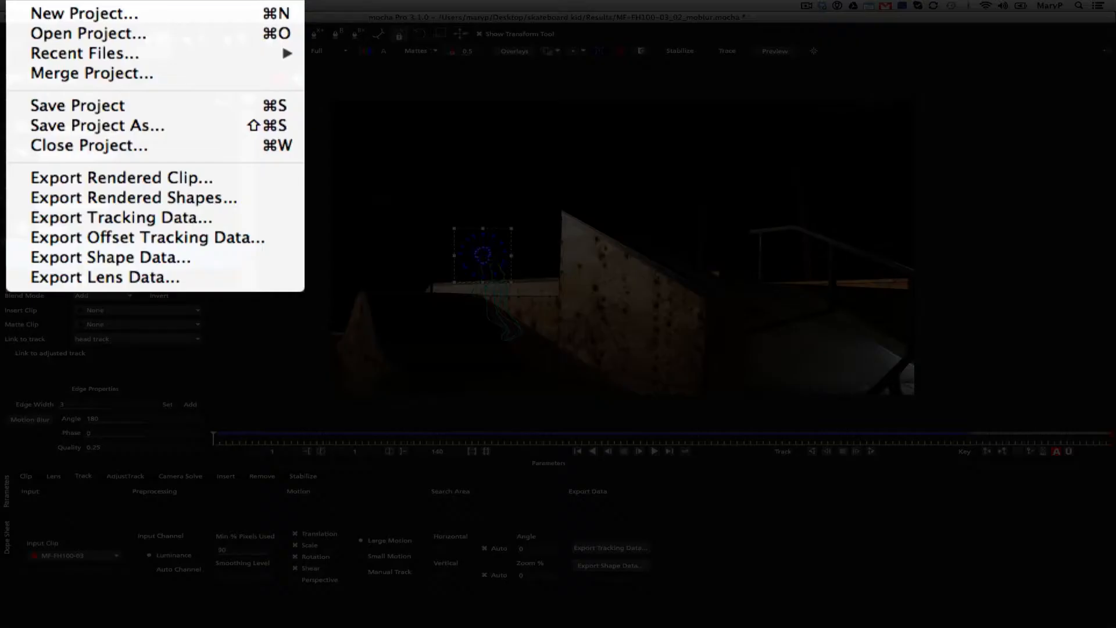
{"action": "left_click", "coordinate": [93, 201]}
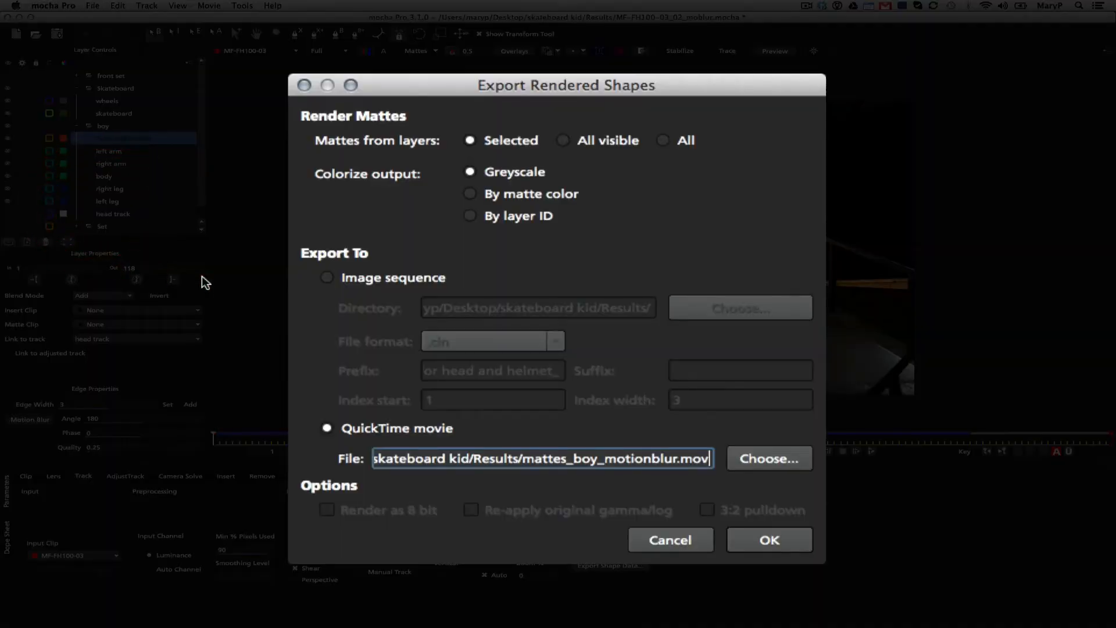
{"action": "left_click", "coordinate": [488, 169]}
{"action": "left_click", "coordinate": [576, 140]}
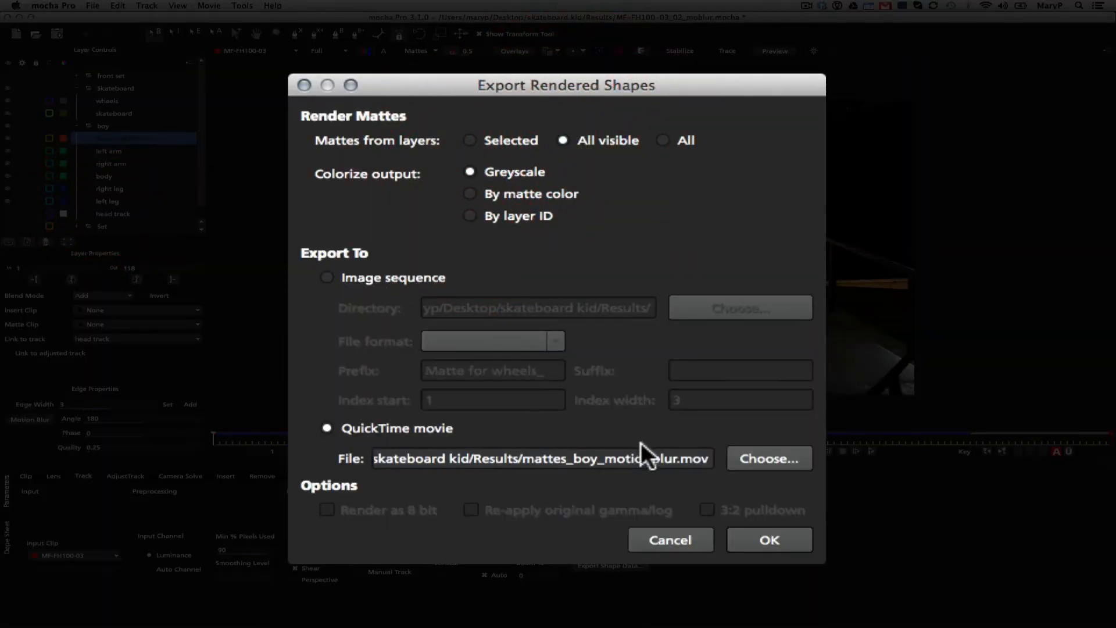
{"action": "left_click", "coordinate": [746, 458]}
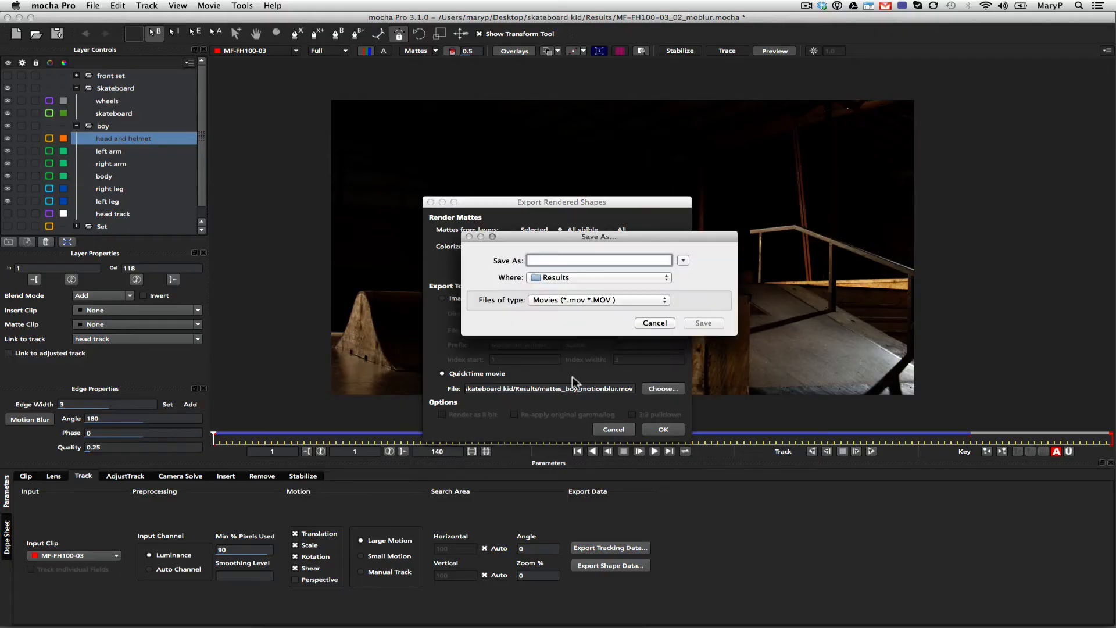
{"action": "type", "text": "mattes_boy_motionblur"}
{"action": "key", "text": "Return"}
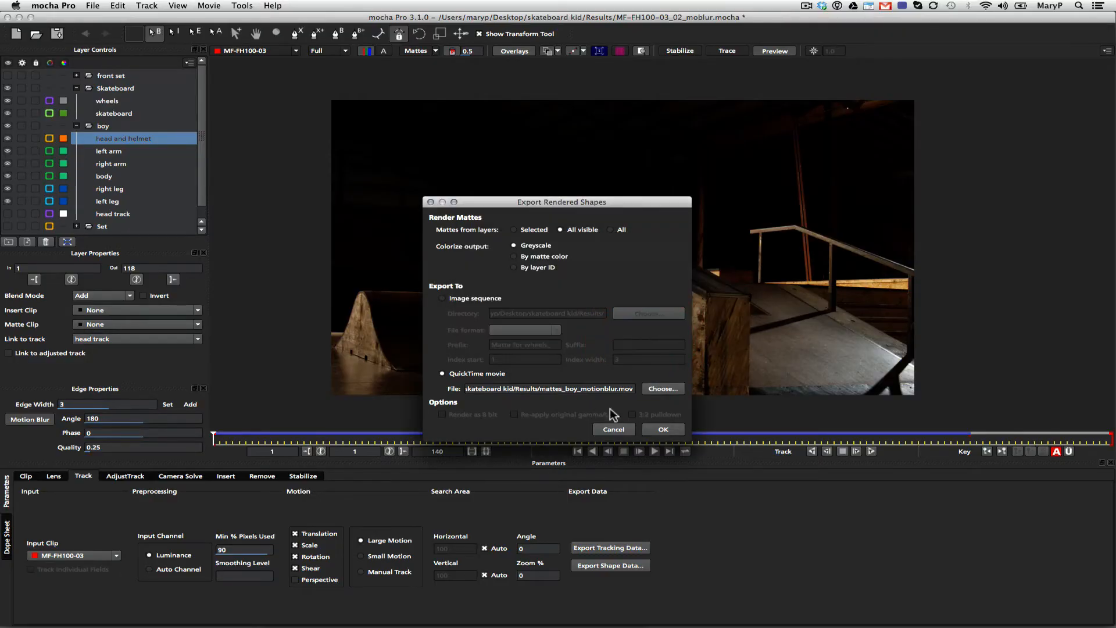
Start the motion blur matte export with Photo - JPEG compression at 24 fps and Best quality
{"action": "left_click", "coordinate": [663, 429]}
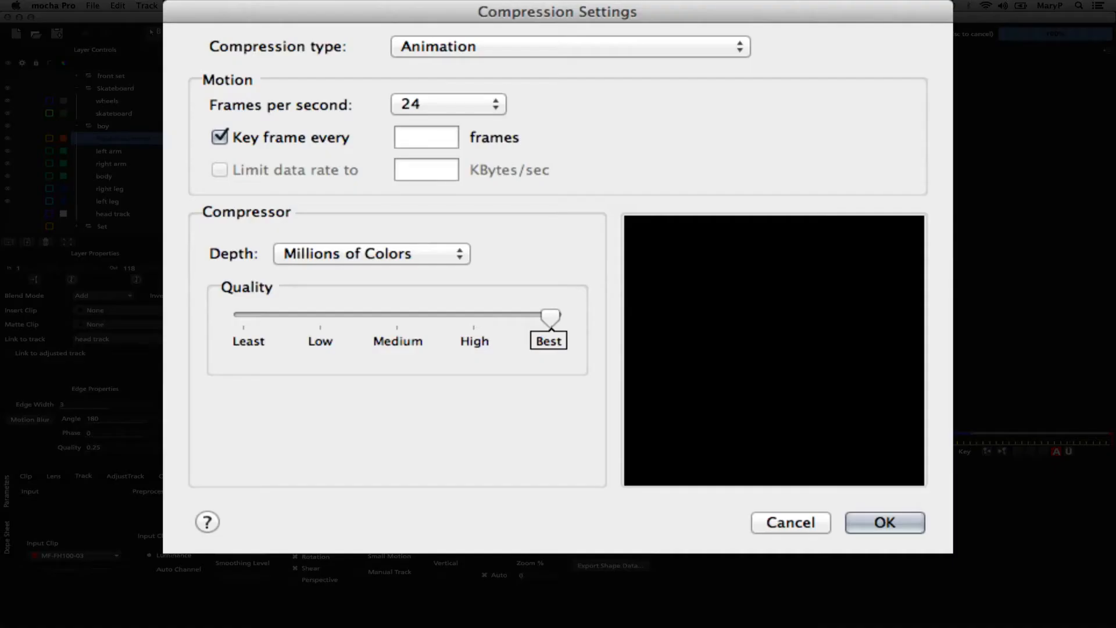
{"action": "left_click", "coordinate": [468, 43]}
{"action": "left_click", "coordinate": [521, 611]}
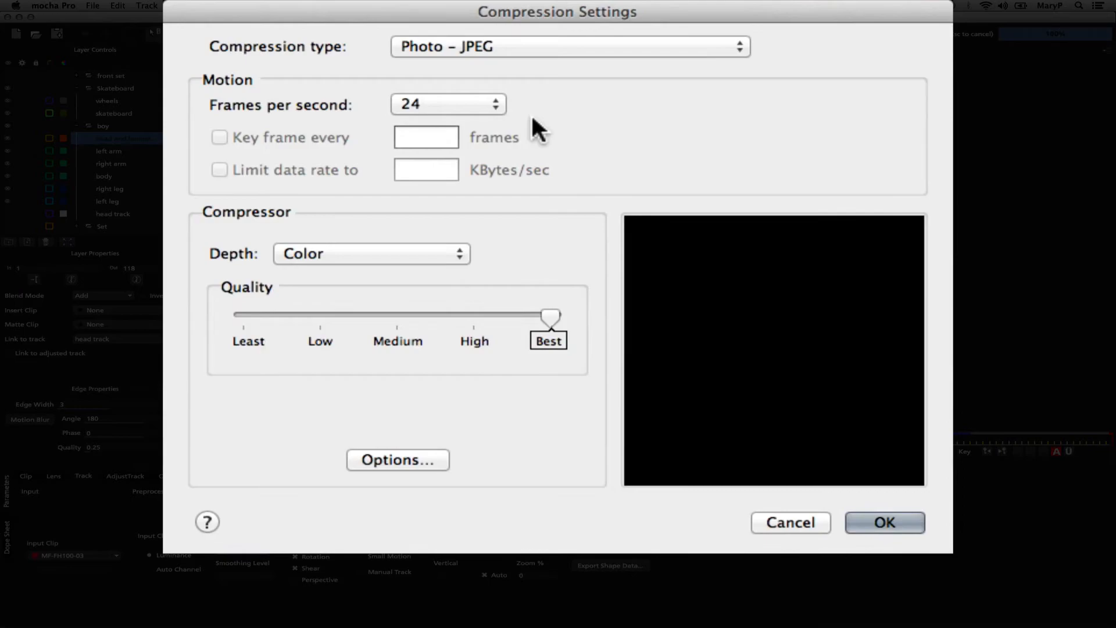
{"action": "left_click", "coordinate": [868, 517]}
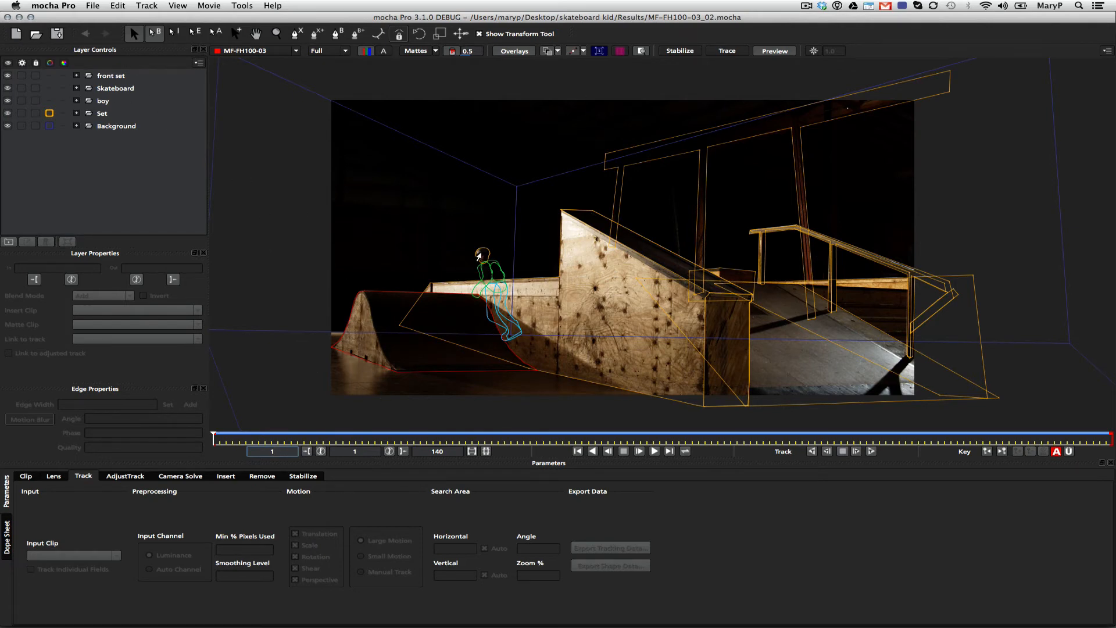
Select the head and helmet layer and copy shape data of all visible layers to the clipboard as mocha shape data for AE
{"action": "left_click", "coordinate": [481, 256]}
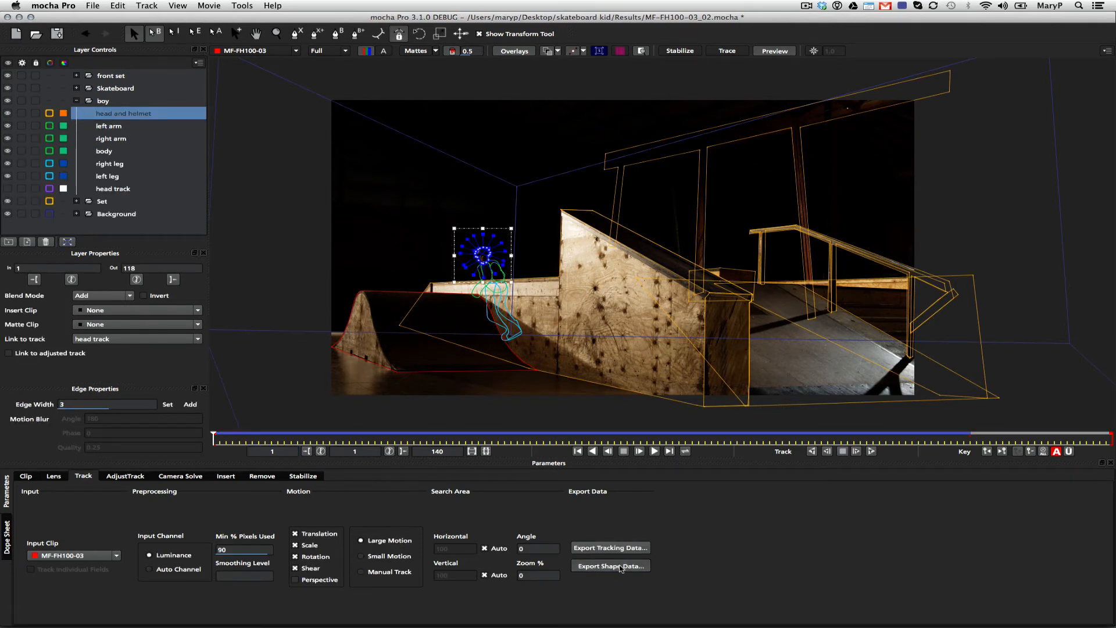
{"action": "left_click", "coordinate": [627, 567]}
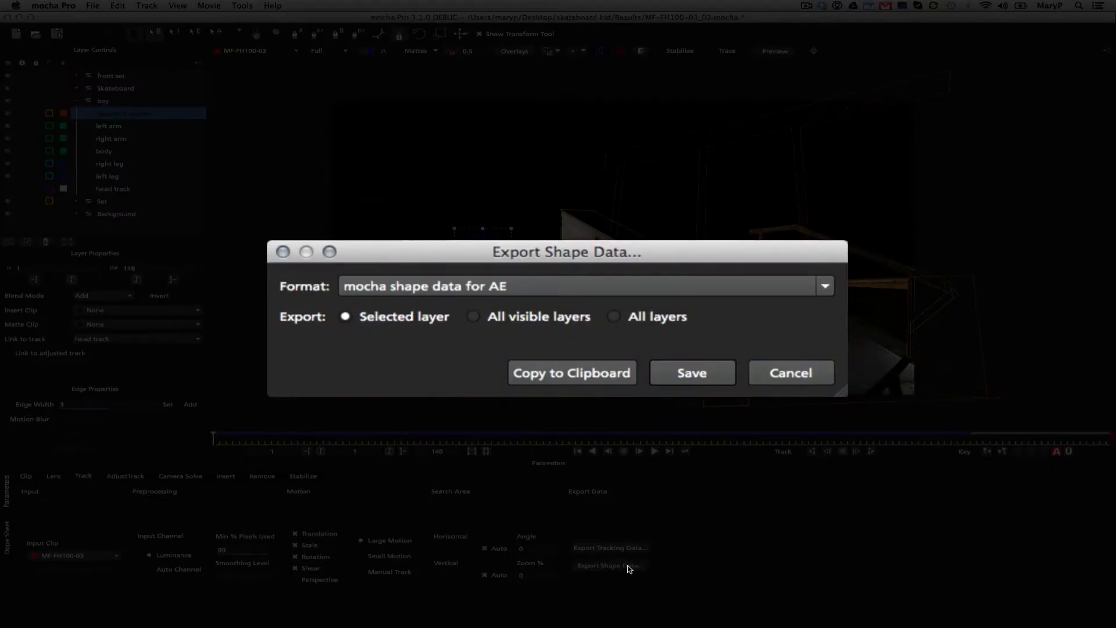
{"action": "left_click", "coordinate": [344, 295]}
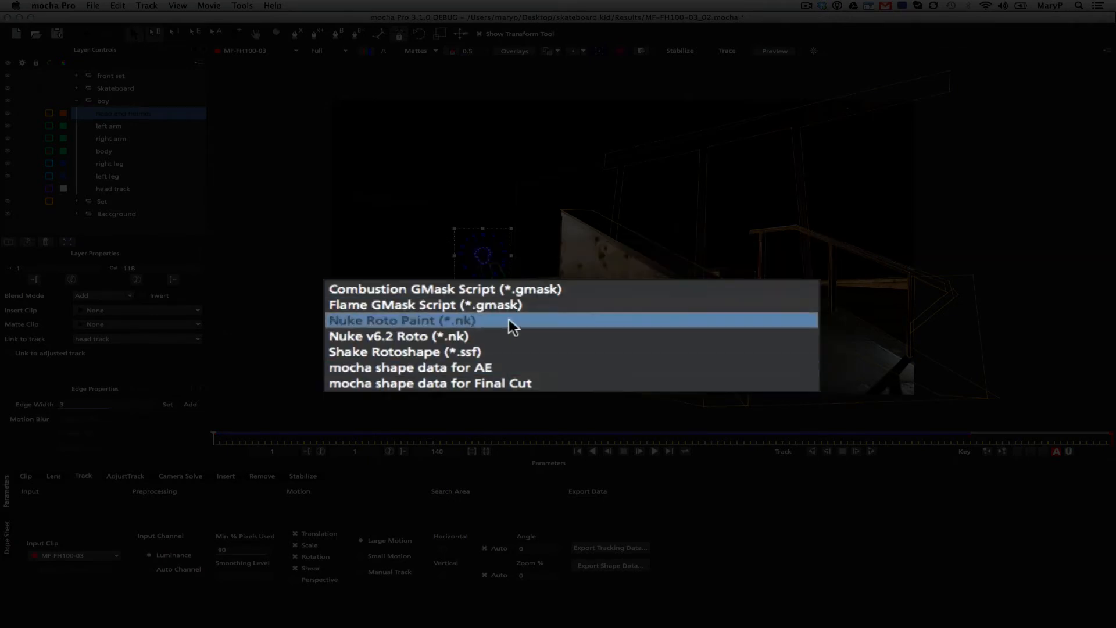
{"action": "left_click", "coordinate": [494, 367]}
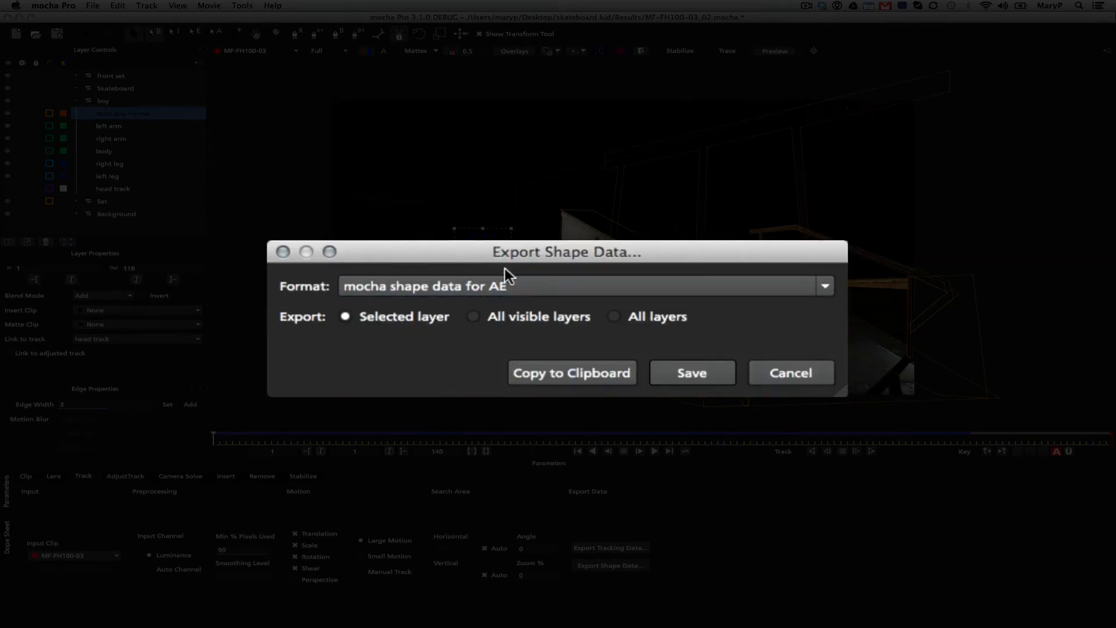
{"action": "left_click", "coordinate": [472, 317]}
{"action": "left_click", "coordinate": [550, 375]}
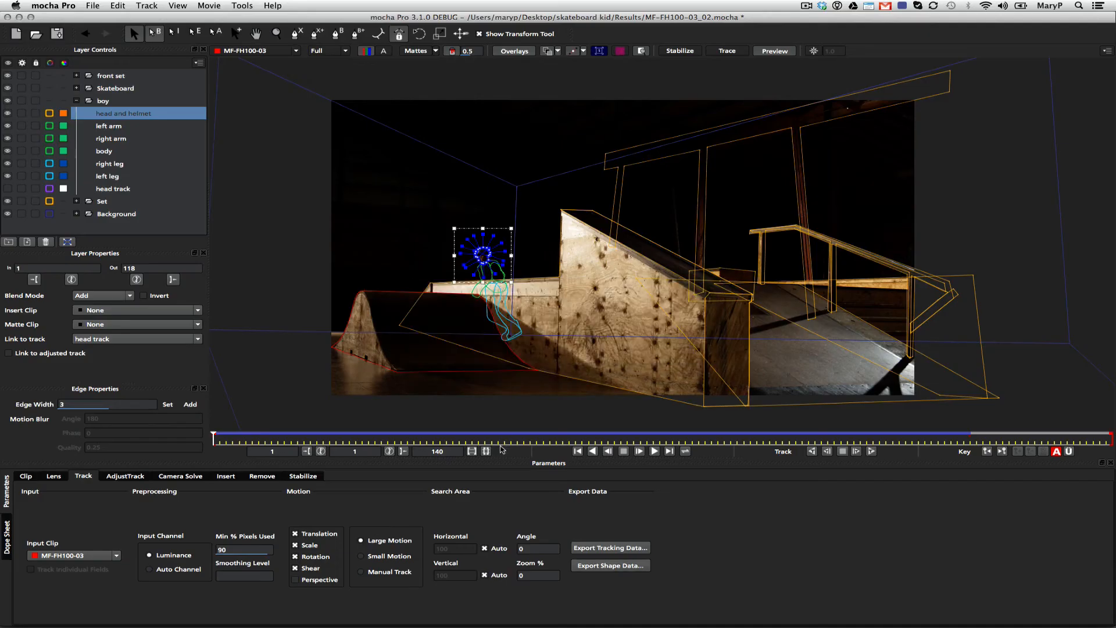
Switch to After Effects and paste the copied shape data onto the MF-FH100-03.mov layer
{"action": "left_click", "coordinate": [360, 616]}
{"action": "left_click", "coordinate": [361, 616]}
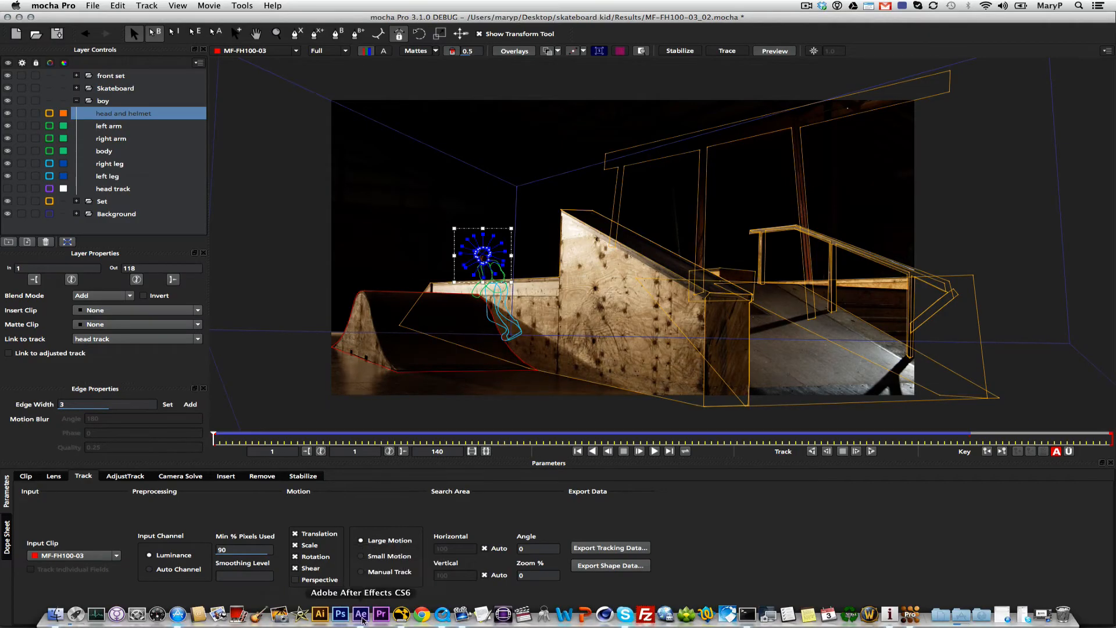
{"action": "left_click", "coordinate": [133, 431]}
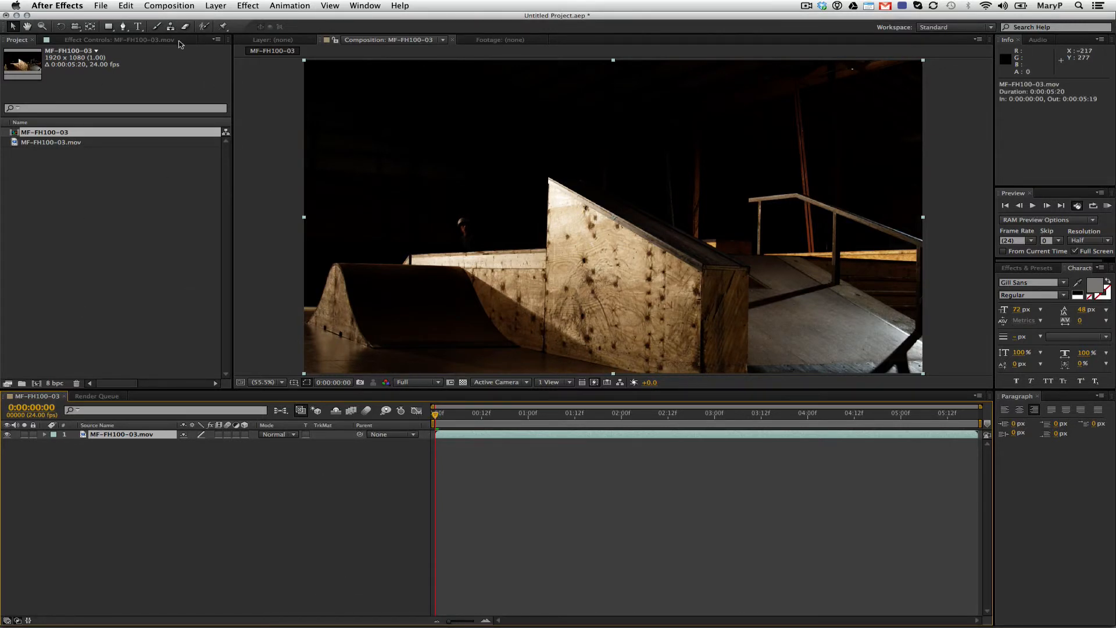
{"action": "left_click", "coordinate": [126, 7]}
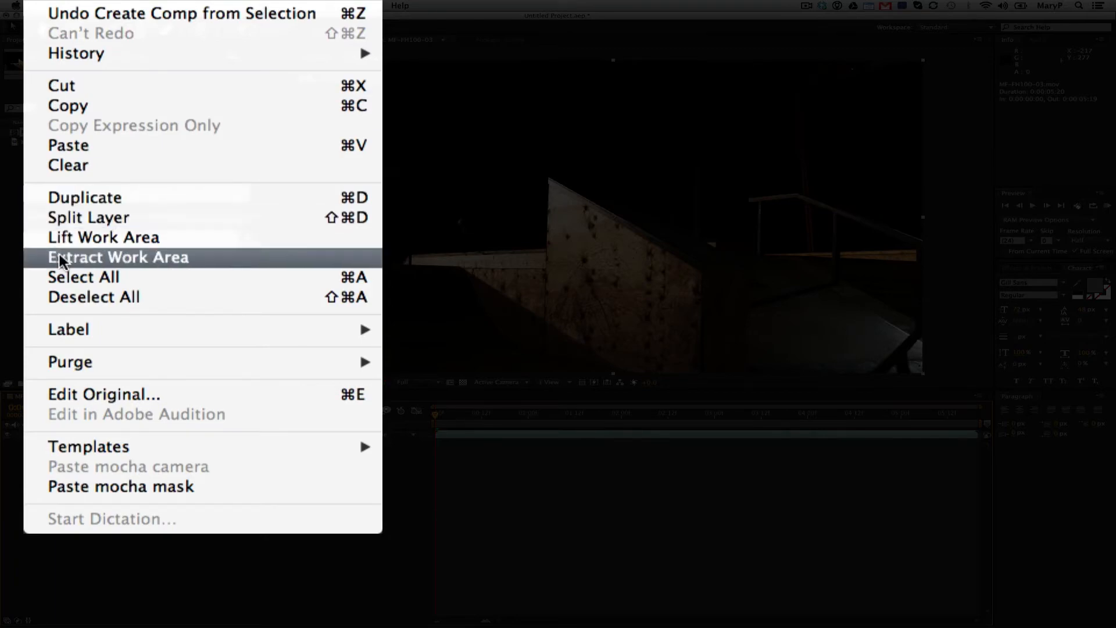
{"action": "left_click", "coordinate": [71, 146]}
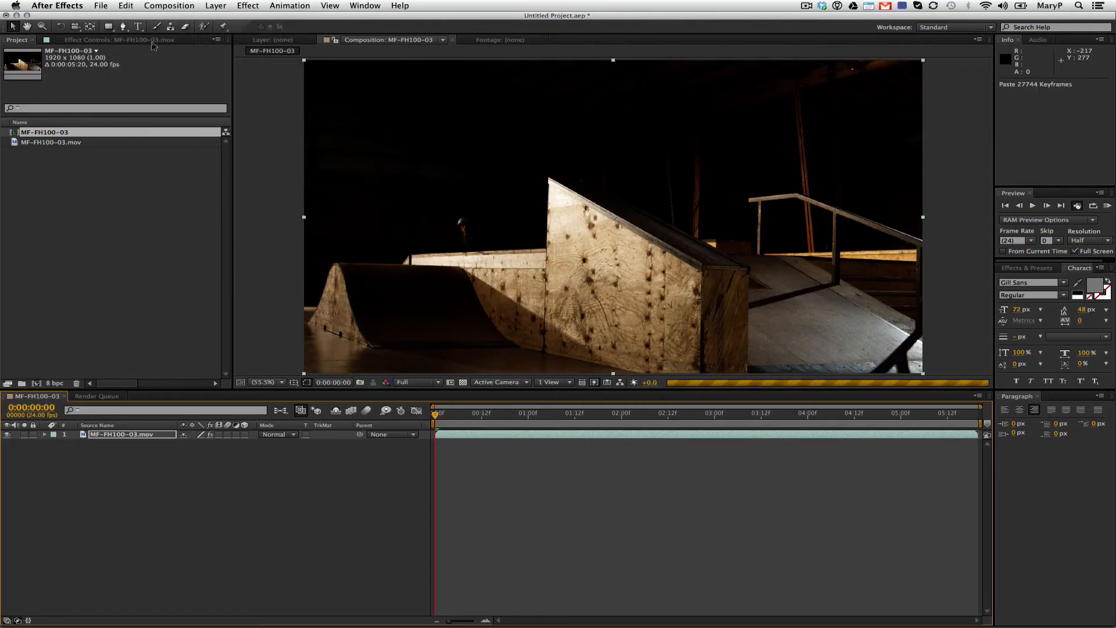
Go through the shape effects pasted on the MF-FH100-03.mov layer and change the floor shape's render type
{"action": "left_click", "coordinate": [152, 41]}
{"action": "scroll", "coordinate": [171, 373], "scroll_direction": "down", "scroll_amount": 10}
{"action": "left_click_drag", "start_coordinate": [172, 385], "coordinate": [187, 82]}
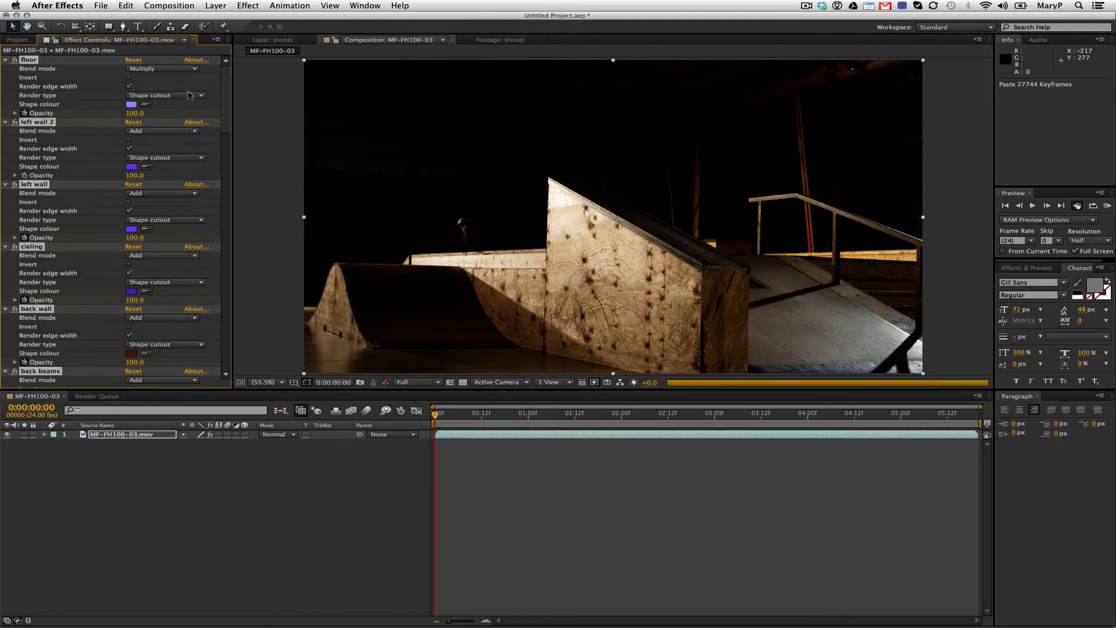
{"action": "left_click", "coordinate": [189, 95]}
{"action": "left_click", "coordinate": [184, 116]}
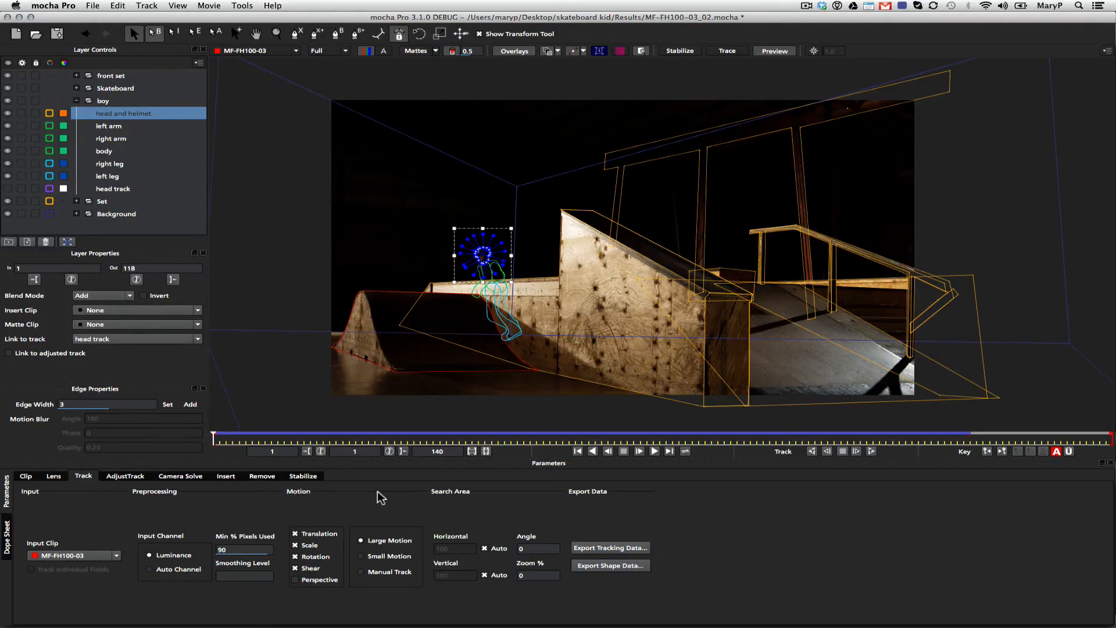
Back in mocha Pro, copy shape data of all visible layers to the clipboard in the Nuke v6.2 Roto (*.nk) format
{"action": "left_click", "coordinate": [604, 571]}
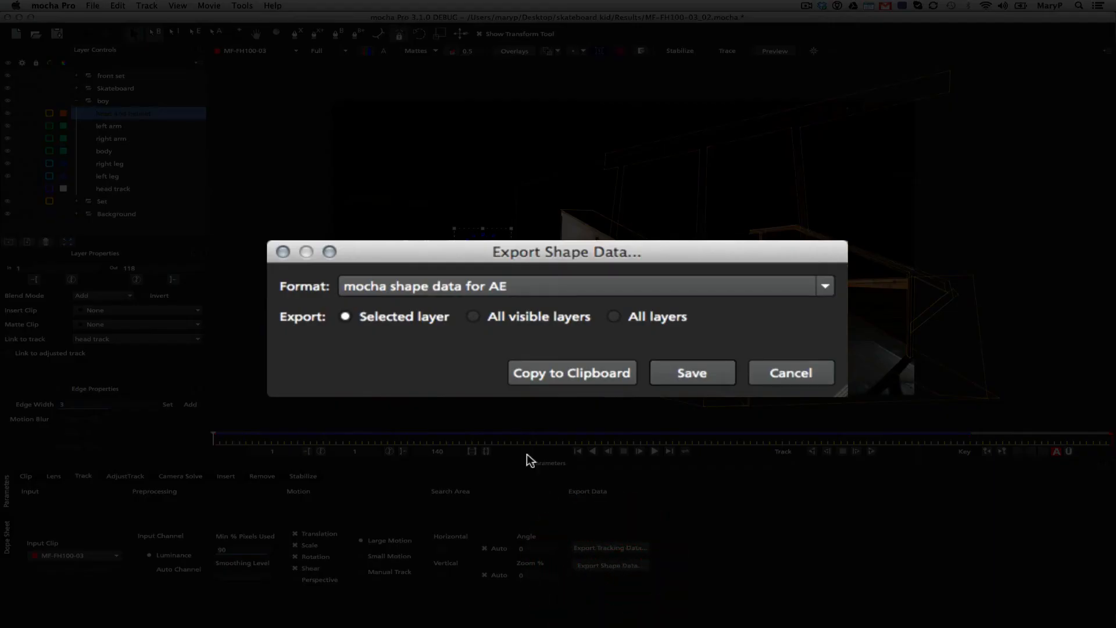
{"action": "left_click", "coordinate": [444, 288]}
{"action": "left_click", "coordinate": [410, 336]}
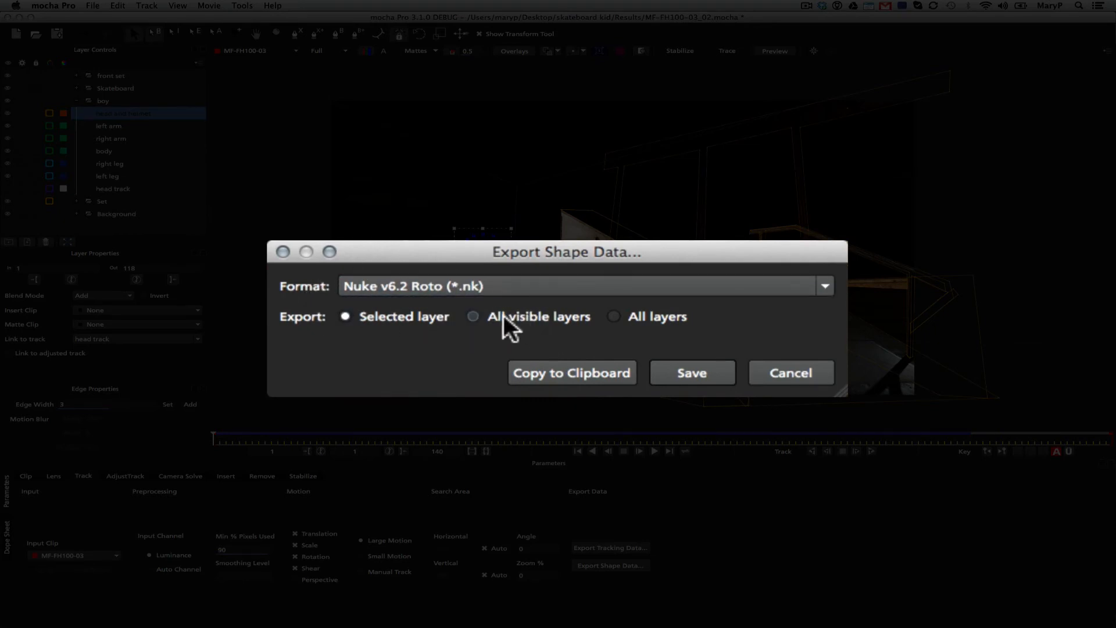
{"action": "left_click", "coordinate": [475, 316]}
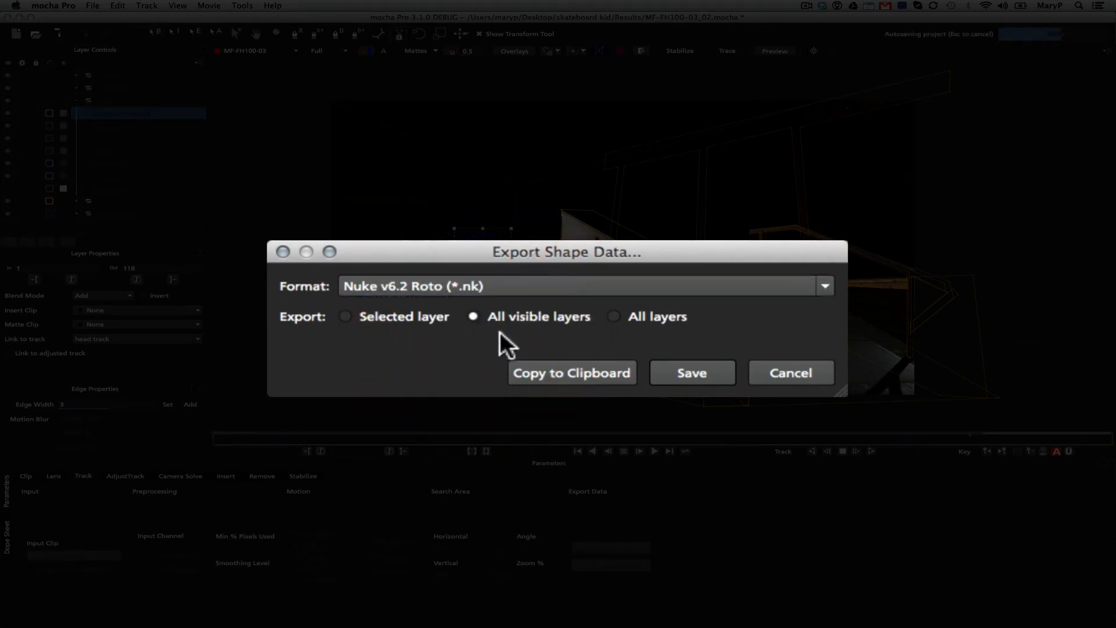
{"action": "left_click", "coordinate": [566, 373]}
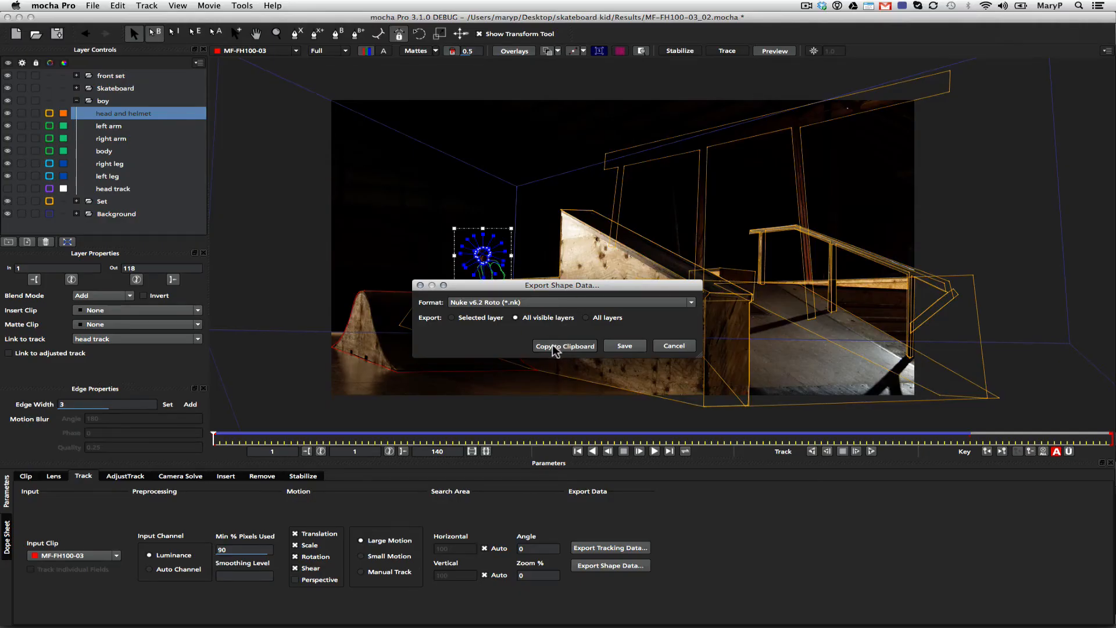
Switch to Nuke, reposition the Viewer1 node below Read1 and display the Read1 footage in the viewer
{"action": "left_click", "coordinate": [393, 616]}
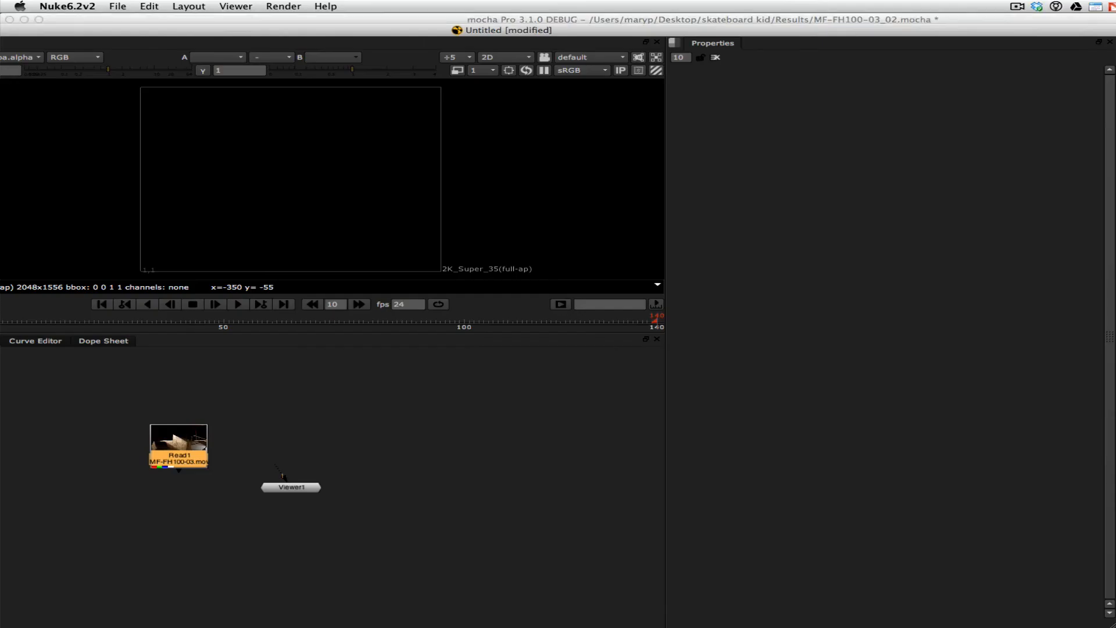
{"action": "left_click", "coordinate": [370, 440]}
{"action": "left_click_drag", "start_coordinate": [289, 489], "coordinate": [261, 534]}
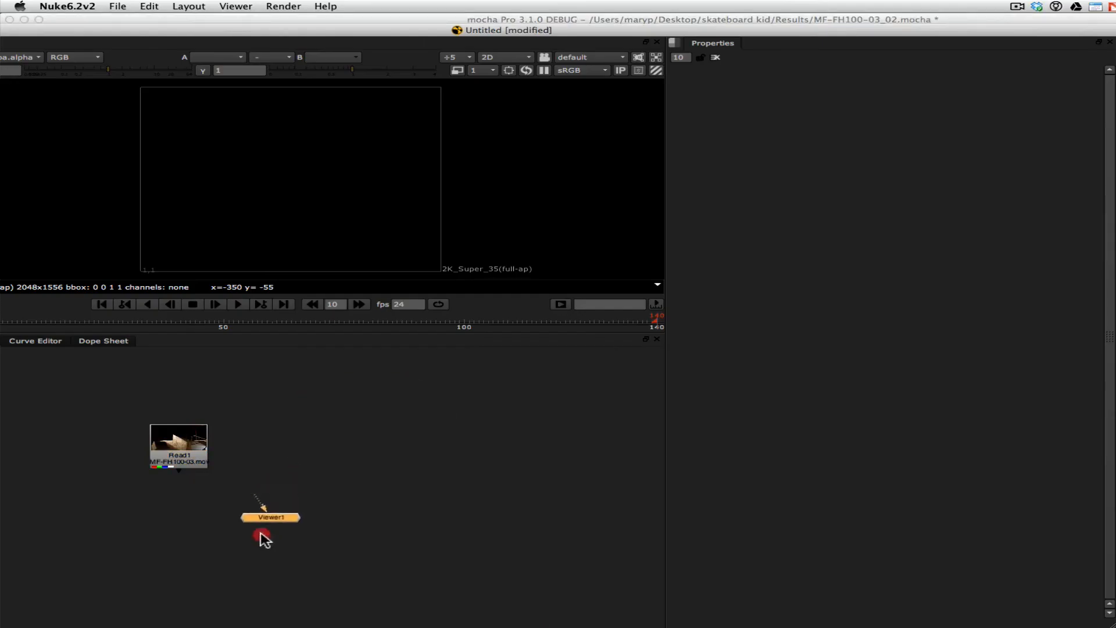
{"action": "left_click", "coordinate": [187, 456]}
{"action": "key", "text": "1"}
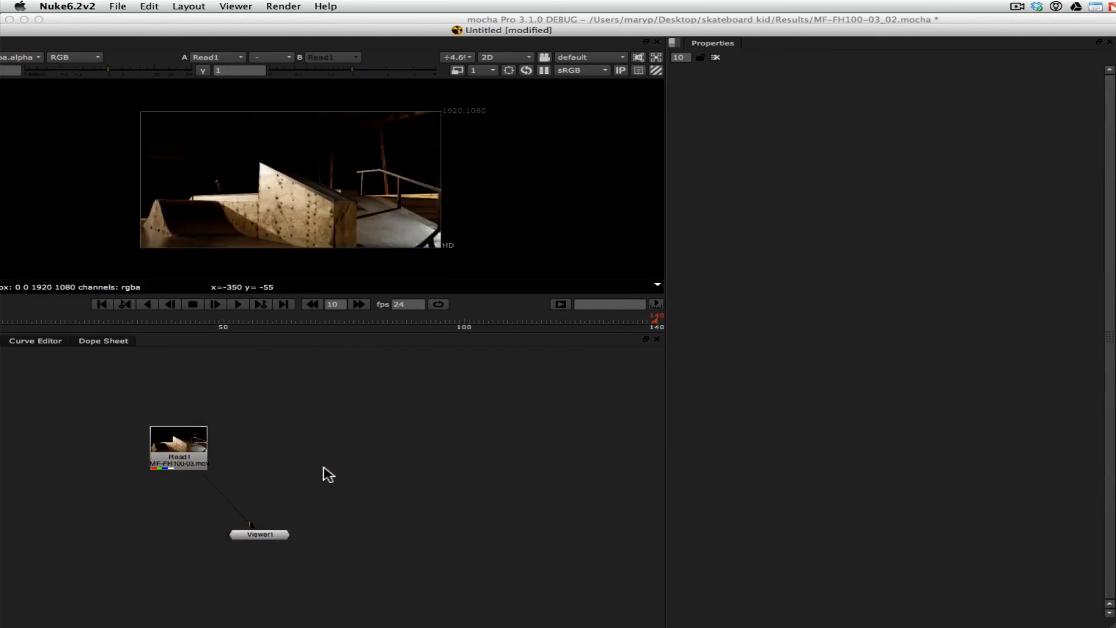
Paste the copied shapes as a Roto node, place it beside Read1 and display it in the viewer
{"action": "left_click", "coordinate": [329, 474]}
{"action": "key", "text": "super+v"}
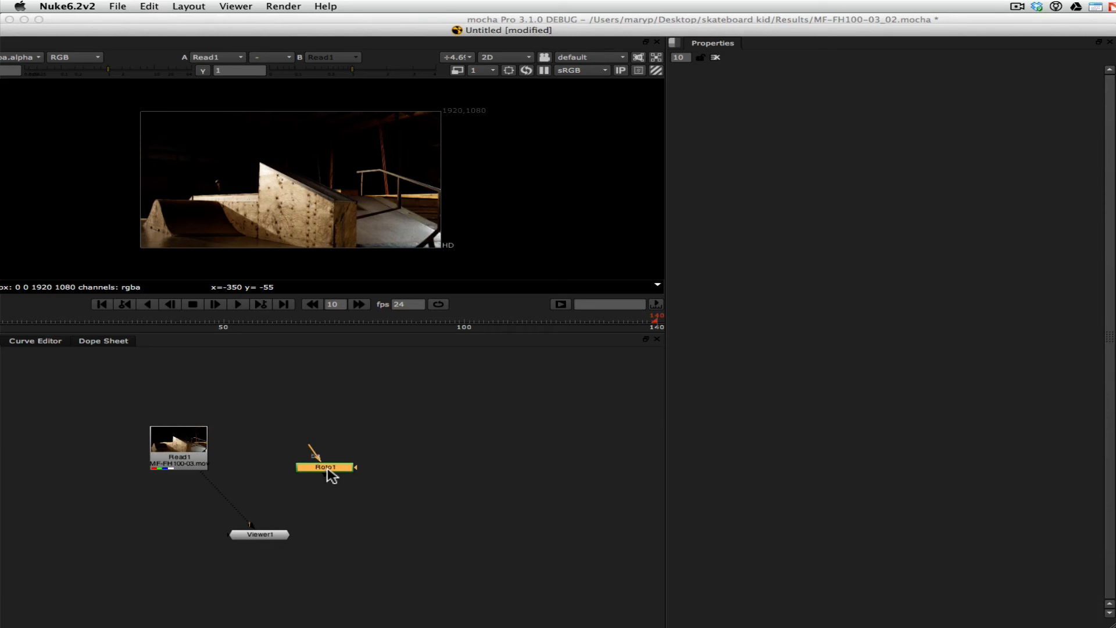
{"action": "left_click_drag", "start_coordinate": [327, 472], "coordinate": [313, 470]}
{"action": "key", "text": "1"}
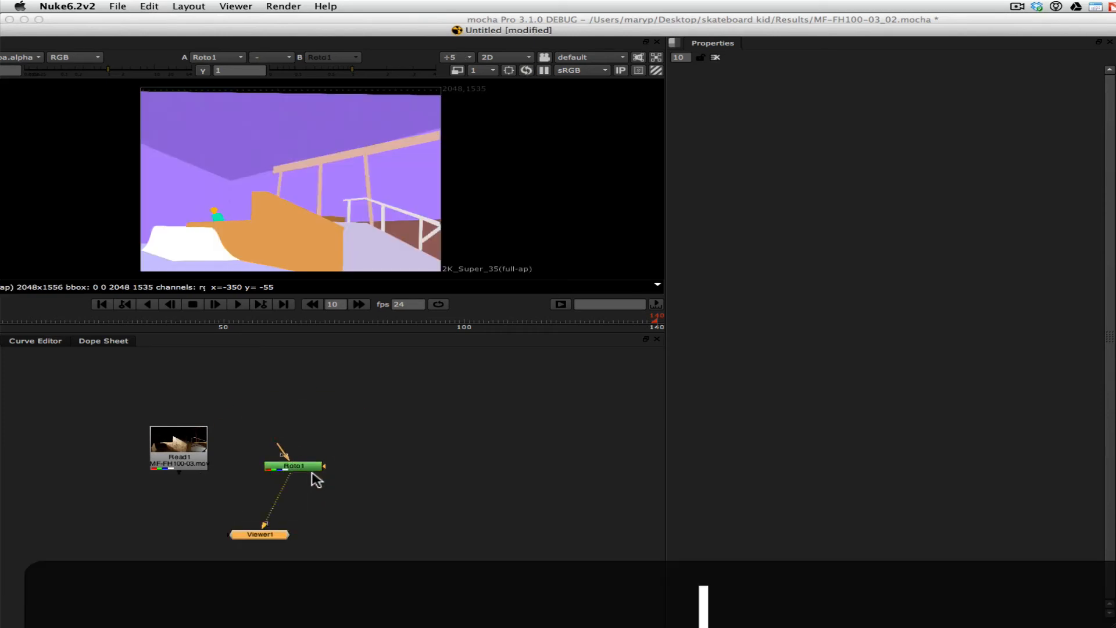